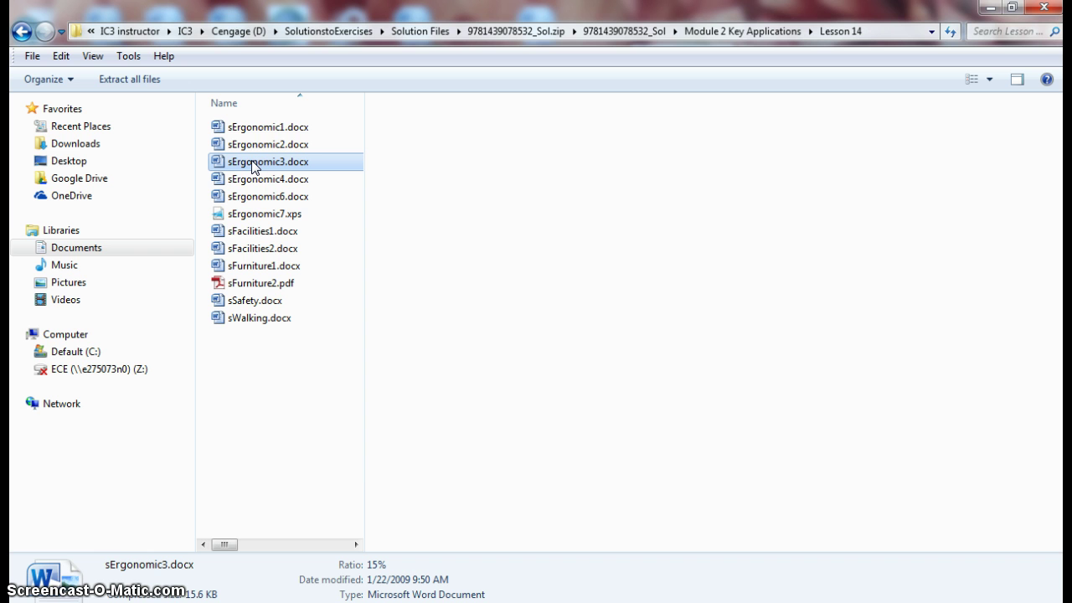
Open sErgonomic3.docx and save a copy named sErgonomic6.docx.
{"action": "double_click", "coordinate": [253, 165]}
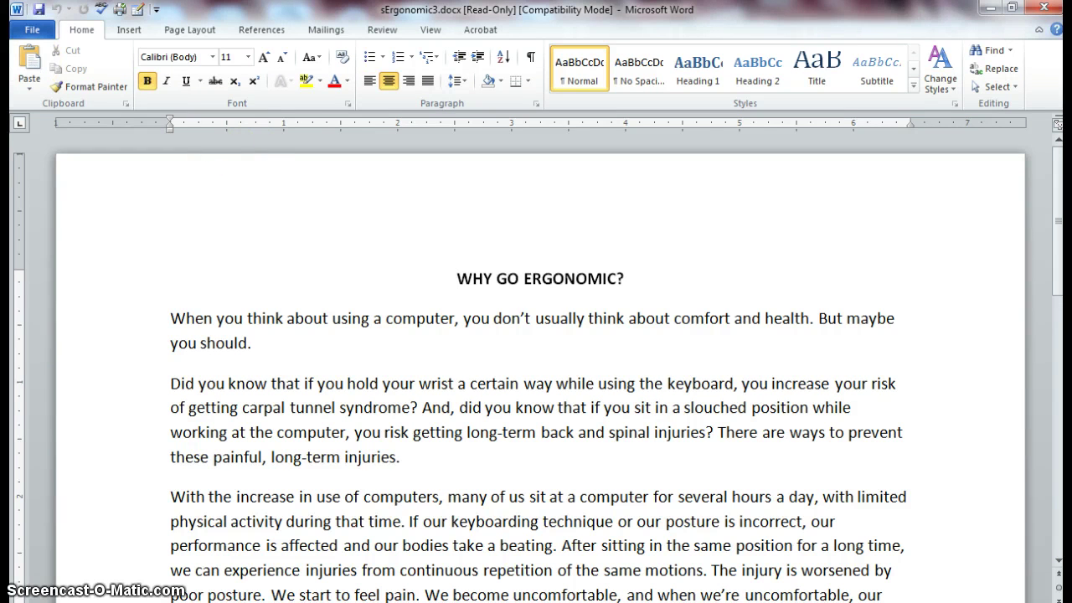
{"action": "left_click", "coordinate": [29, 32]}
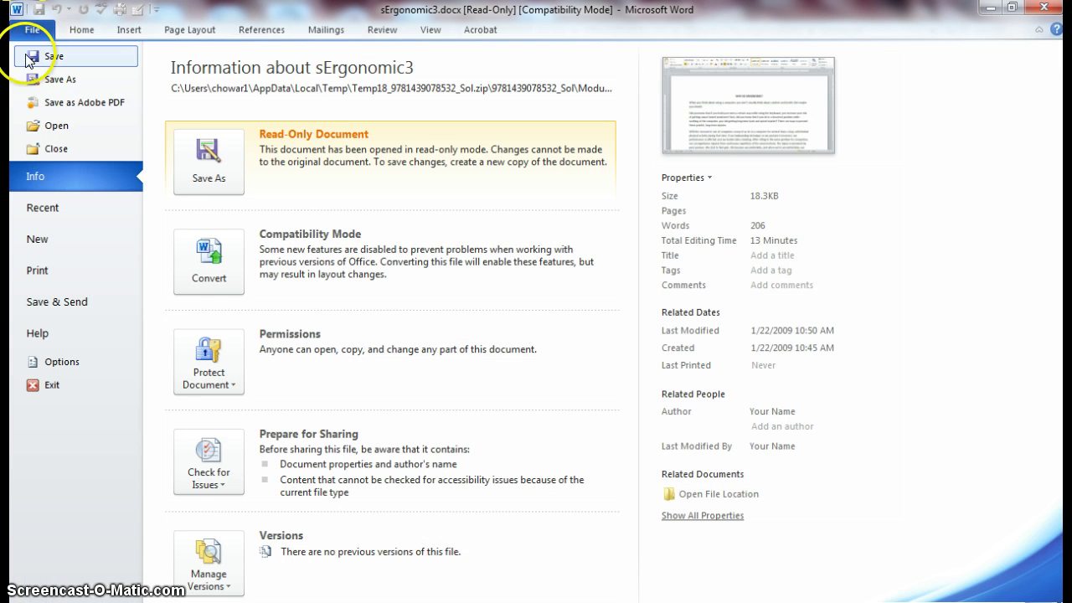
{"action": "left_click", "coordinate": [34, 80]}
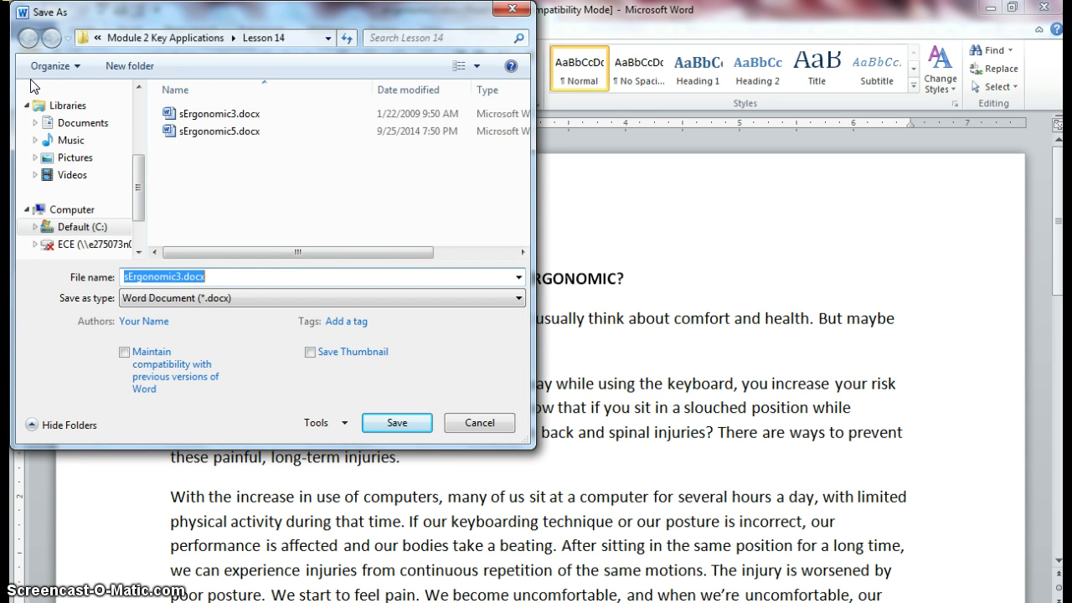
{"action": "key", "text": "End"}
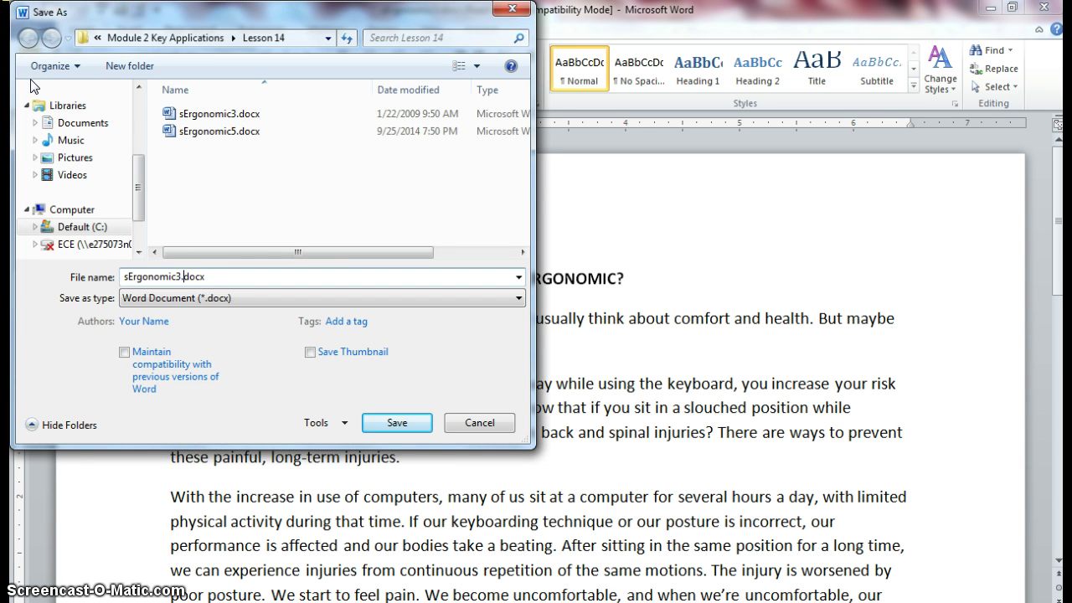
{"action": "key", "text": "Left"}
{"action": "key", "text": "BackSpace"}
{"action": "type", "text": "6"}
{"action": "left_click", "coordinate": [400, 422]}
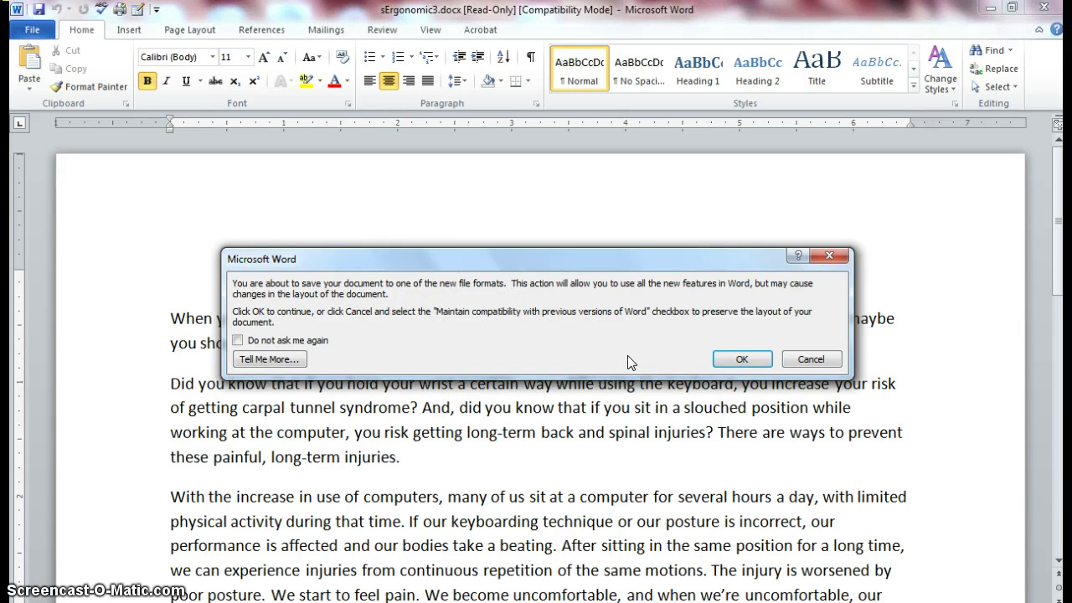
Accept the newer file format, then show the Restrict Formatting and Editing pane from Review.
{"action": "left_click", "coordinate": [741, 359]}
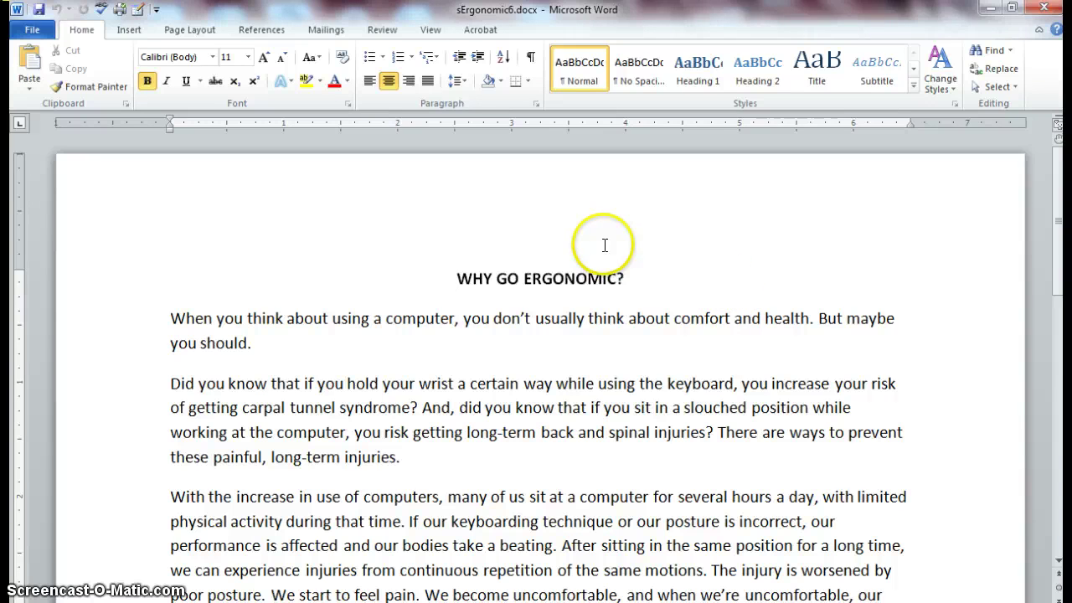
{"action": "left_click", "coordinate": [383, 32]}
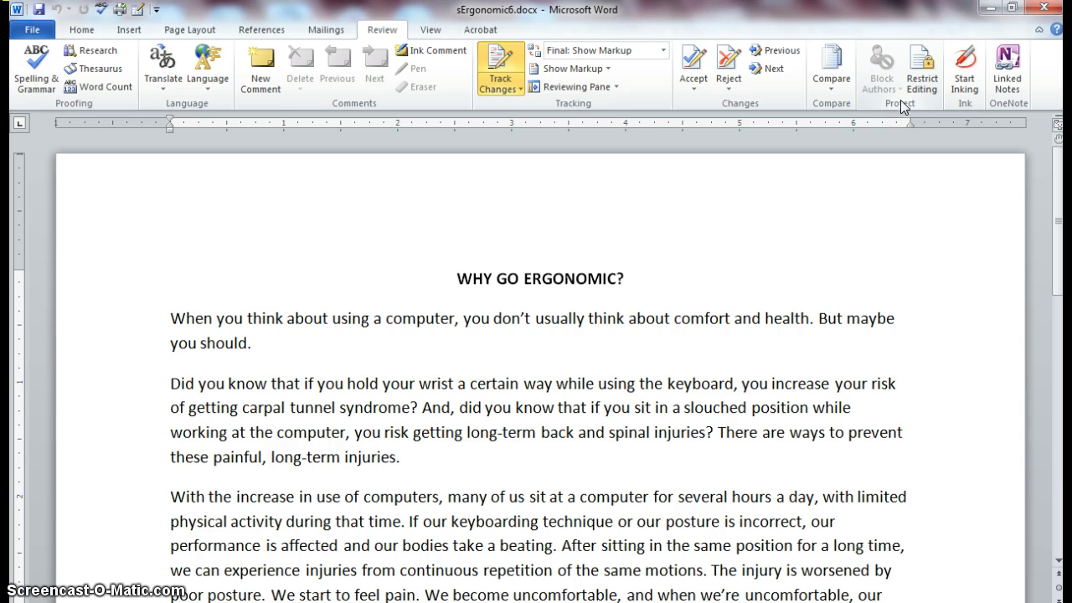
{"action": "left_click", "coordinate": [920, 81]}
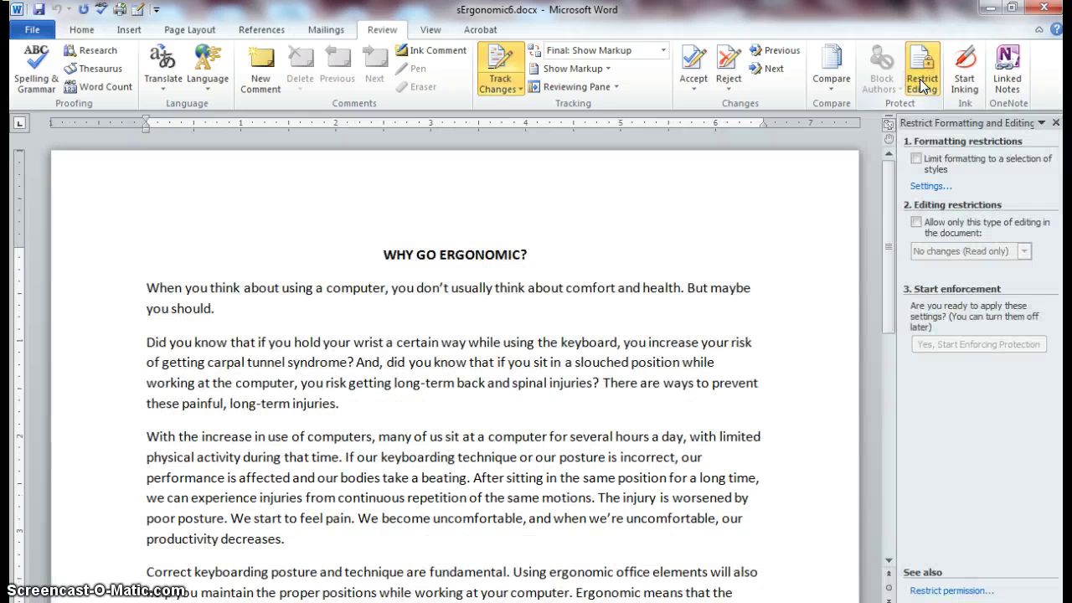
Limit the document's editing to Tracked changes only.
{"action": "left_click", "coordinate": [921, 82]}
{"action": "left_click", "coordinate": [920, 391]}
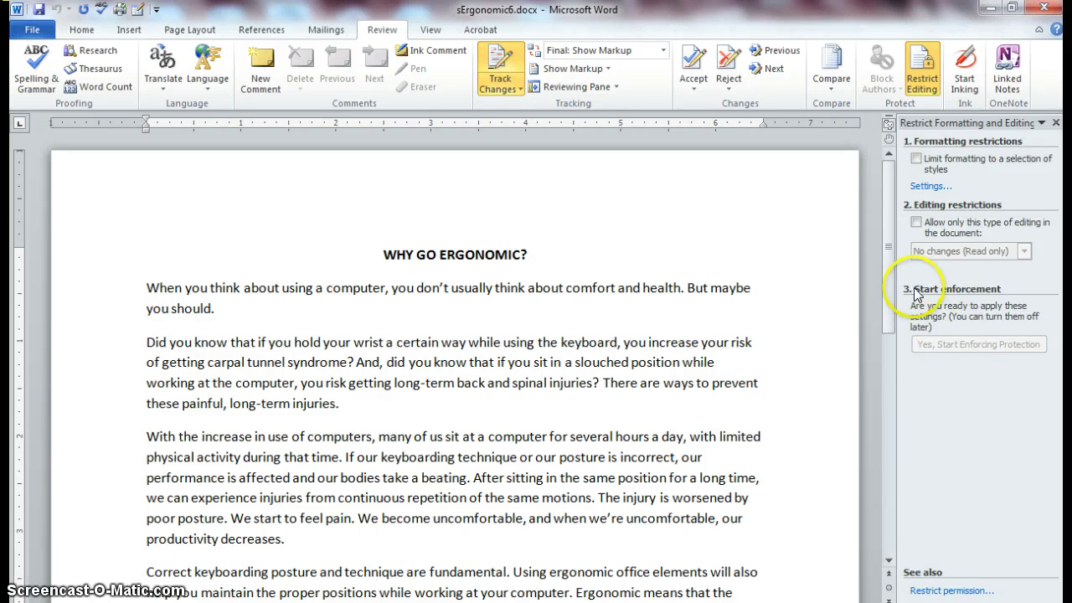
{"action": "left_click", "coordinate": [916, 225]}
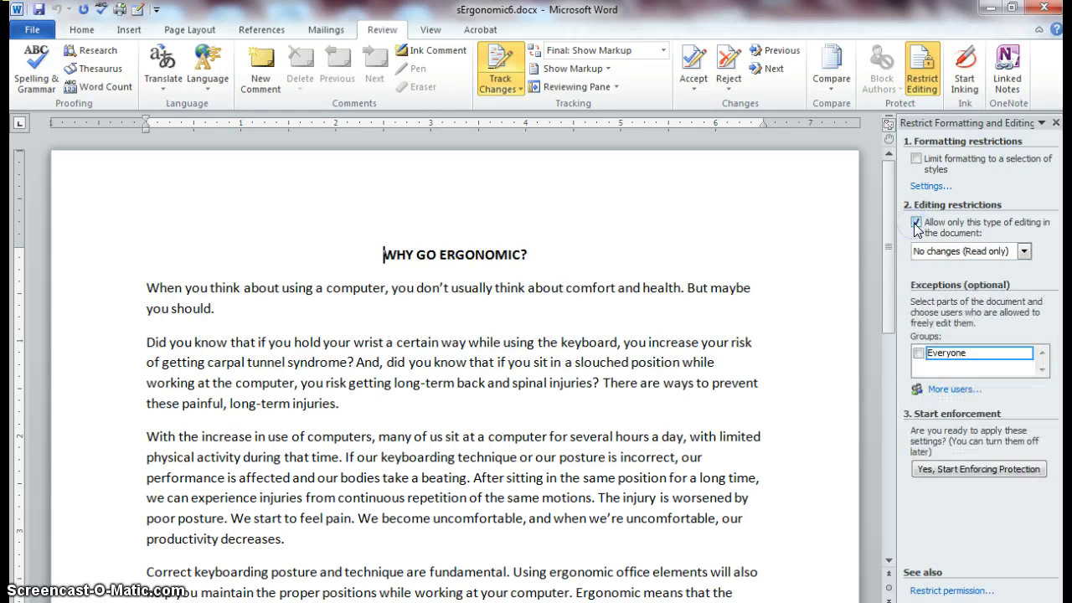
{"action": "left_click", "coordinate": [917, 231]}
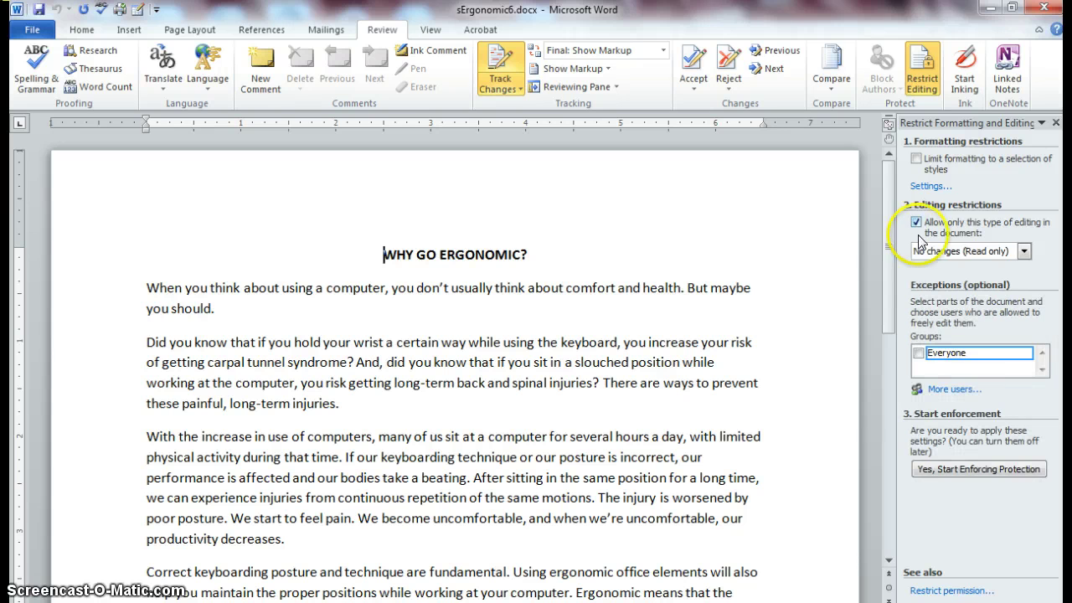
{"action": "left_click", "coordinate": [983, 252]}
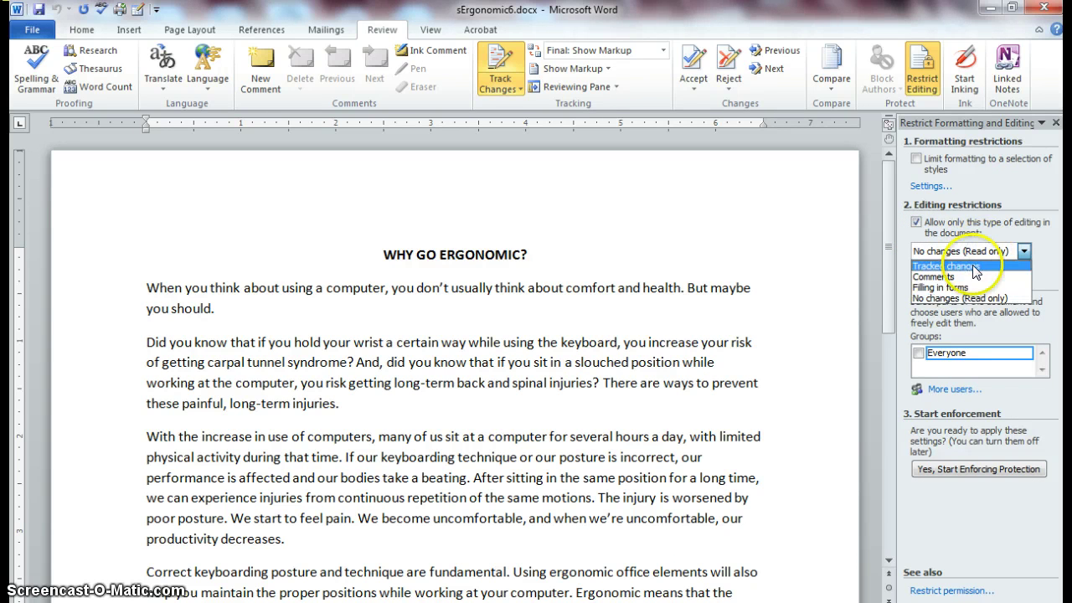
{"action": "left_click", "coordinate": [975, 267]}
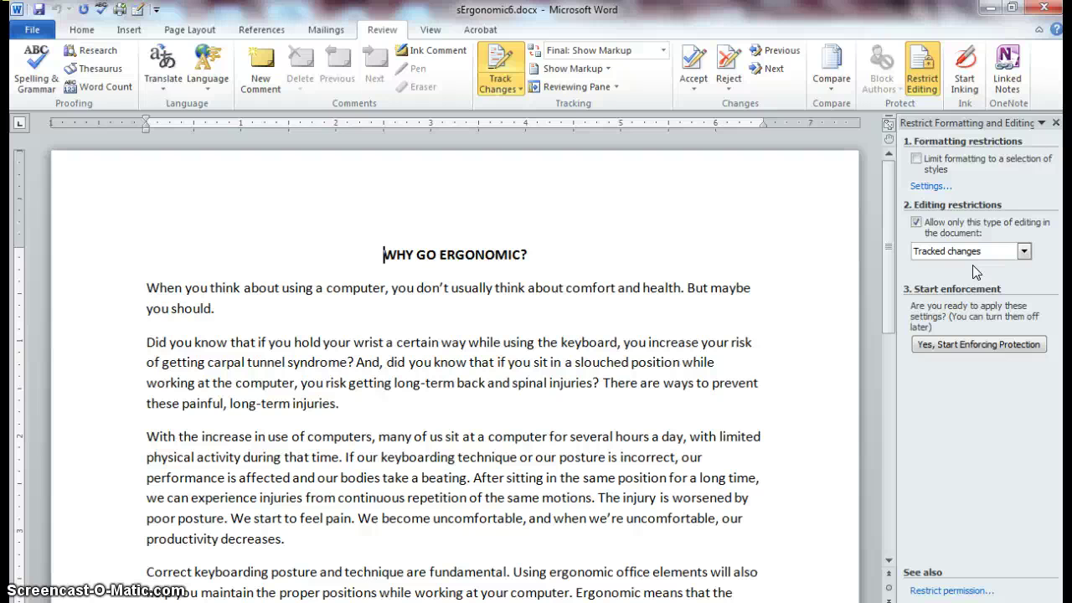
Type test letters before the heading WHY GO ERGONOMIC? and delete them again.
{"action": "type", "text": "hhhhh"}
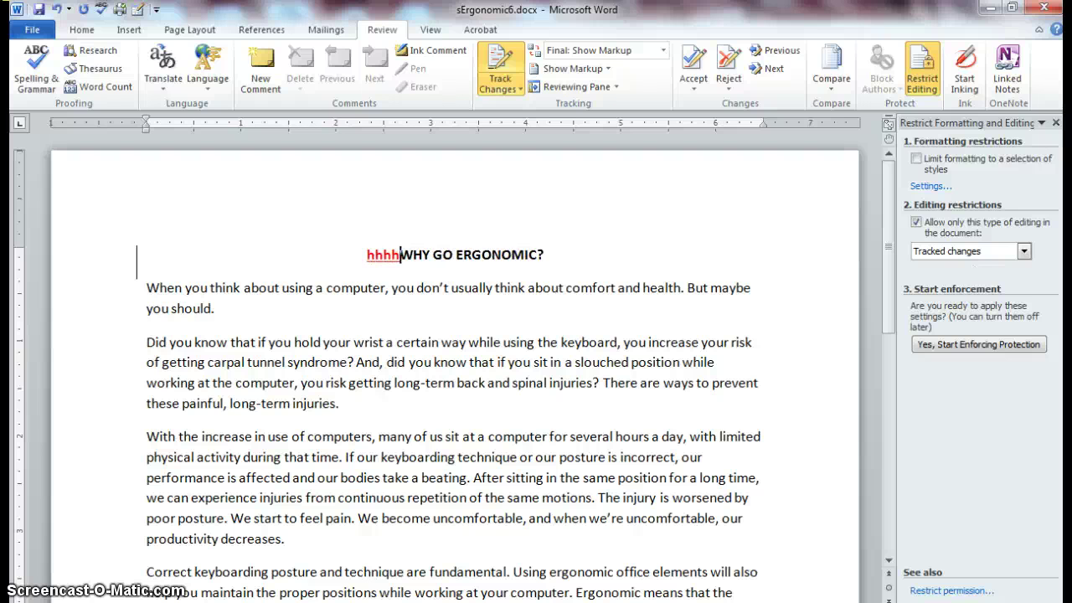
{"action": "type", "text": "hhhh"}
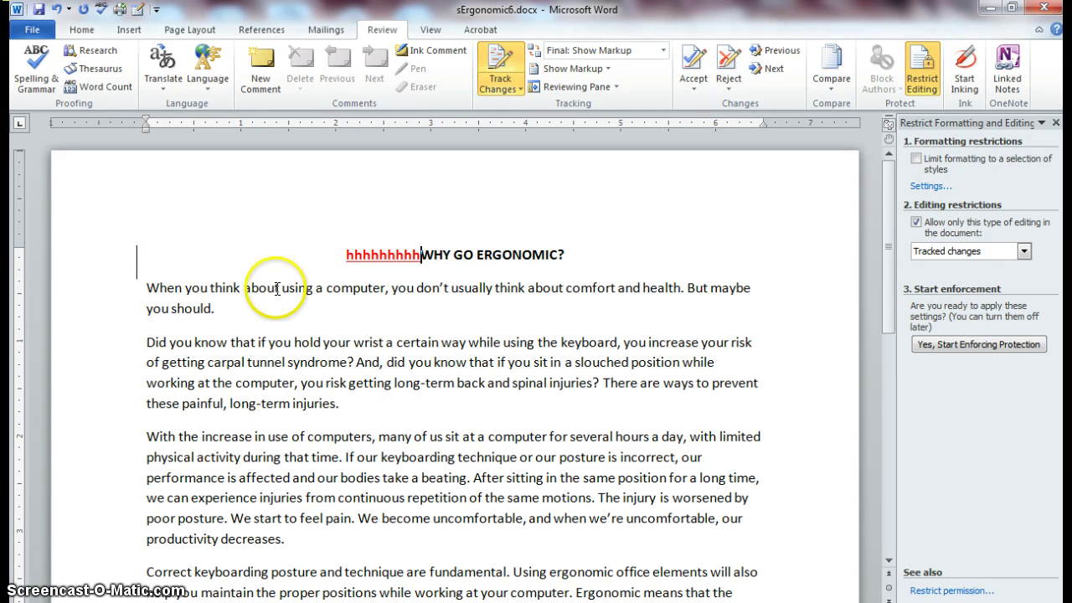
{"action": "mouse_move", "coordinate": [364, 251]}
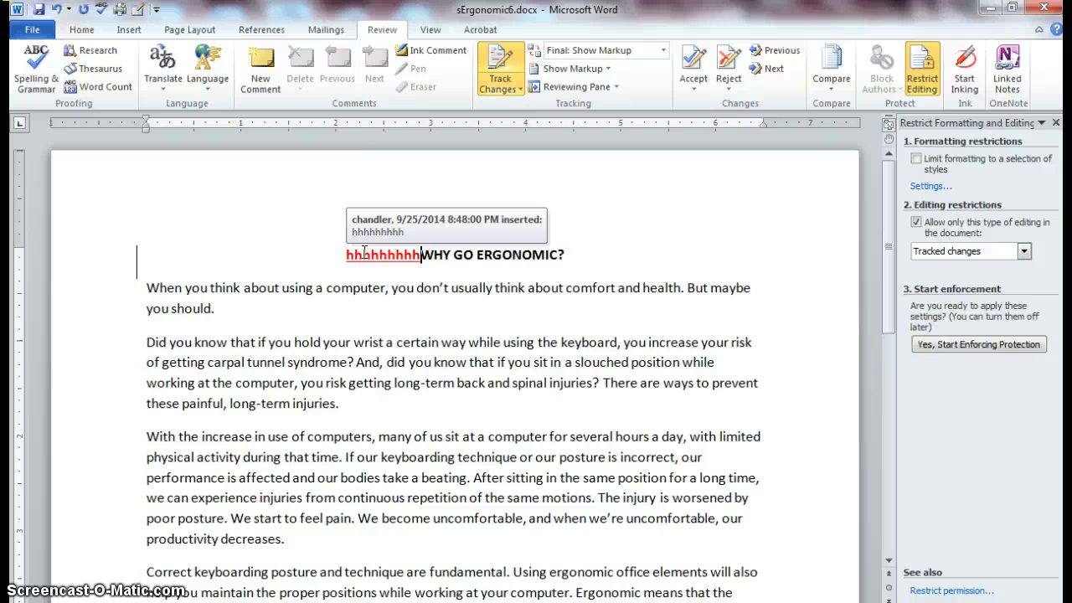
{"action": "key", "text": "BackSpace"}
{"action": "key", "text": "BackSpace"}
{"action": "key", "text": "BackSpace"}
{"action": "key", "text": "BackSpace"}
{"action": "key", "text": "BackSpace"}
{"action": "key", "text": "BackSpace"}
{"action": "key", "text": "BackSpace"}
{"action": "key", "text": "BackSpace"}
{"action": "key", "text": "BackSpace"}
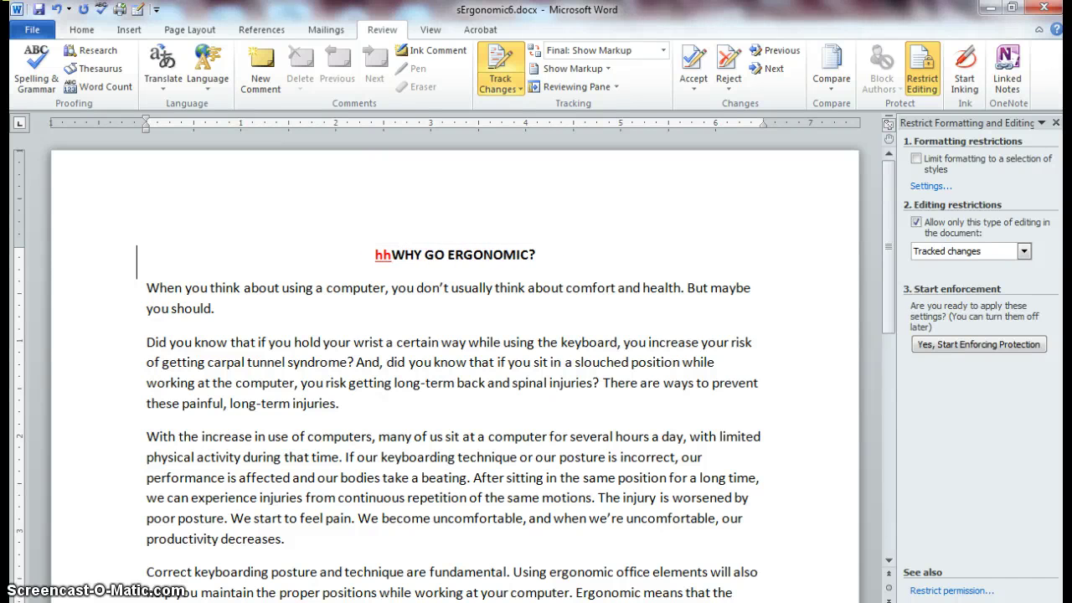
Switch the allowed editing type to Comments, then to Filling in forms.
{"action": "left_click", "coordinate": [953, 254]}
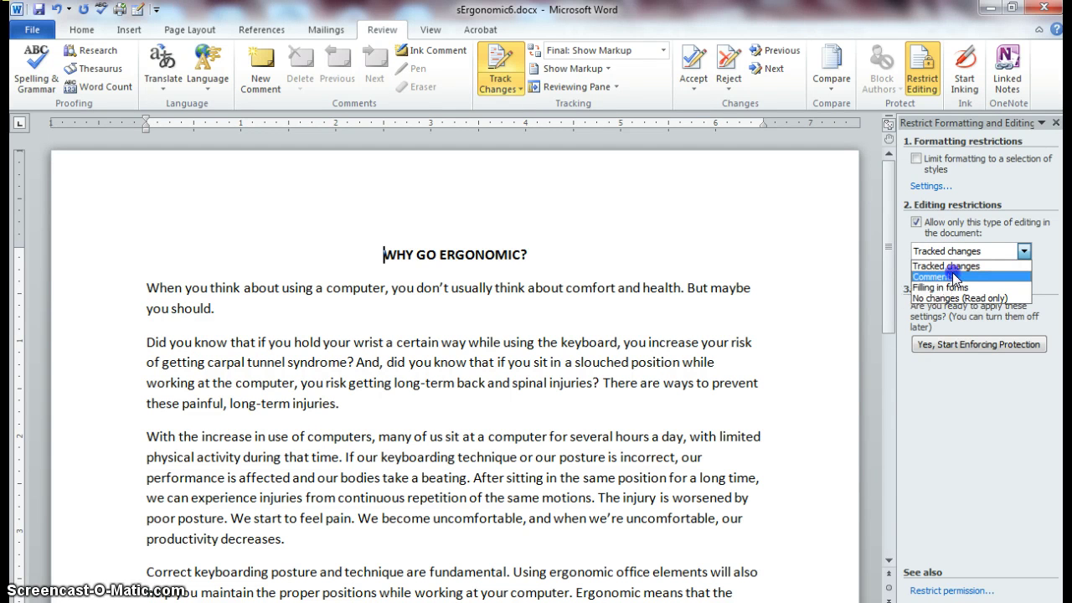
{"action": "left_click", "coordinate": [952, 275]}
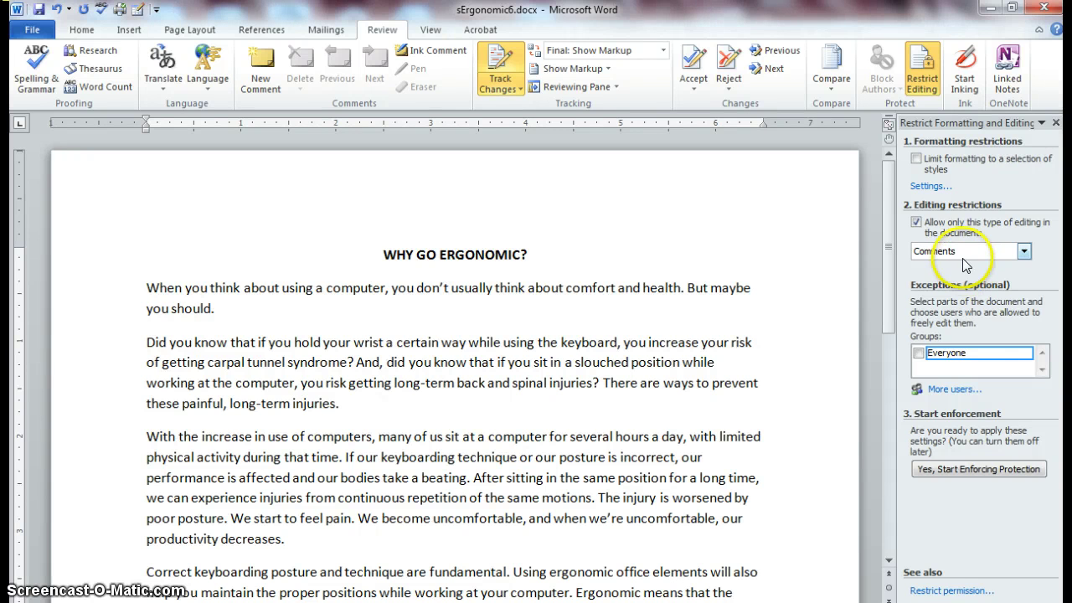
{"action": "left_click", "coordinate": [959, 253]}
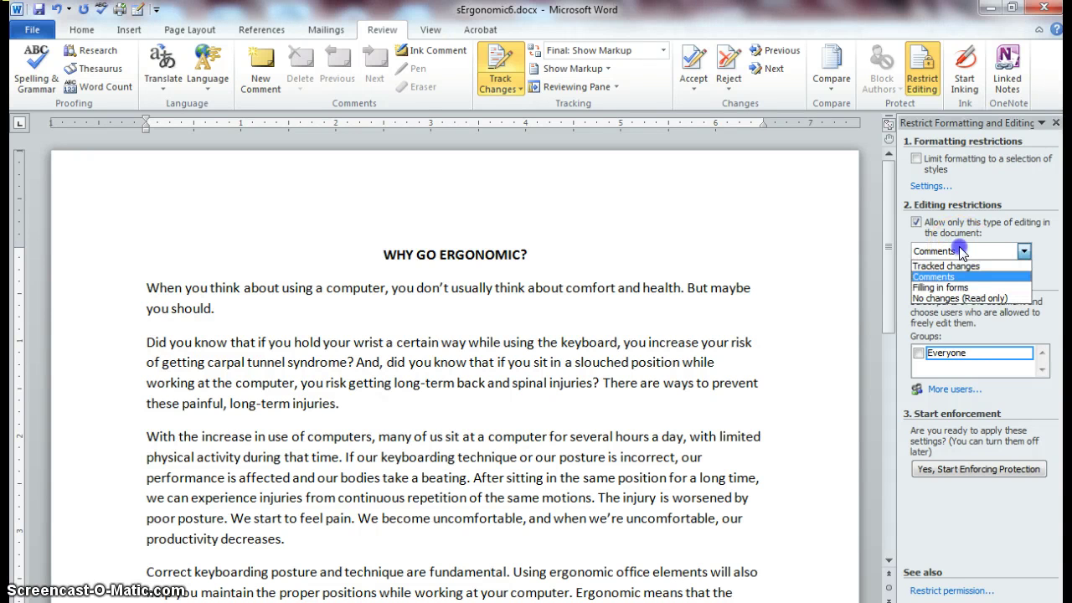
{"action": "left_click", "coordinate": [950, 287]}
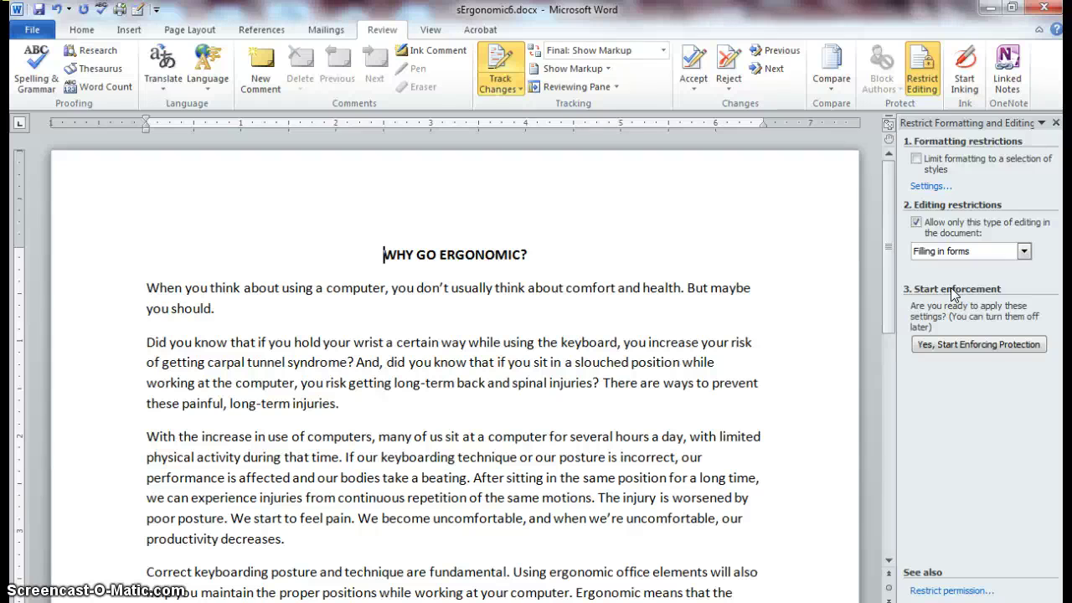
Set the editing restriction to No changes (Read only) and tick the Everyone exception.
{"action": "left_click", "coordinate": [951, 252]}
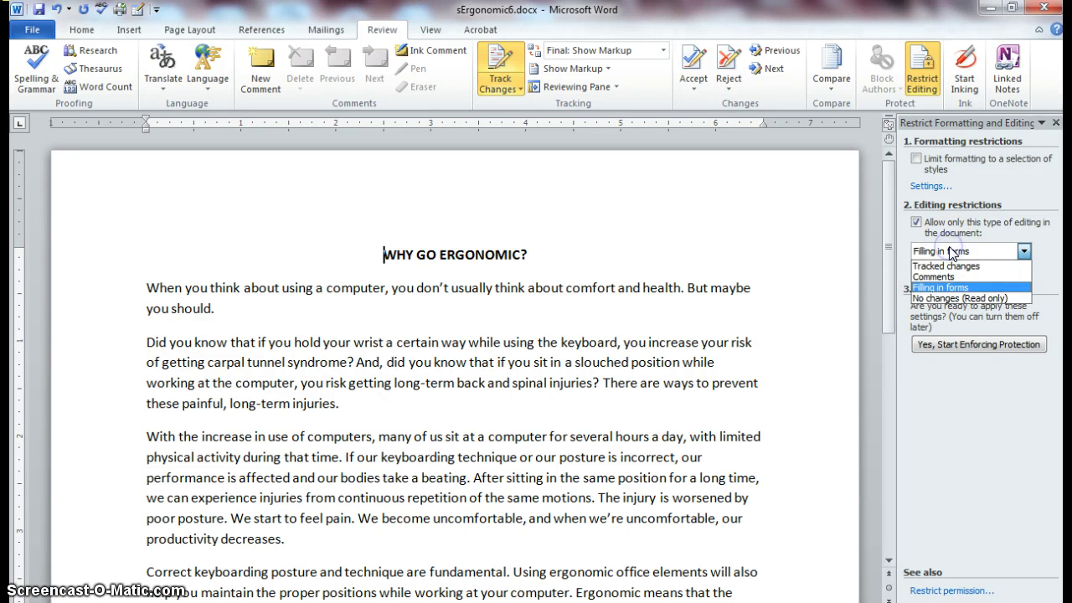
{"action": "left_click", "coordinate": [941, 298]}
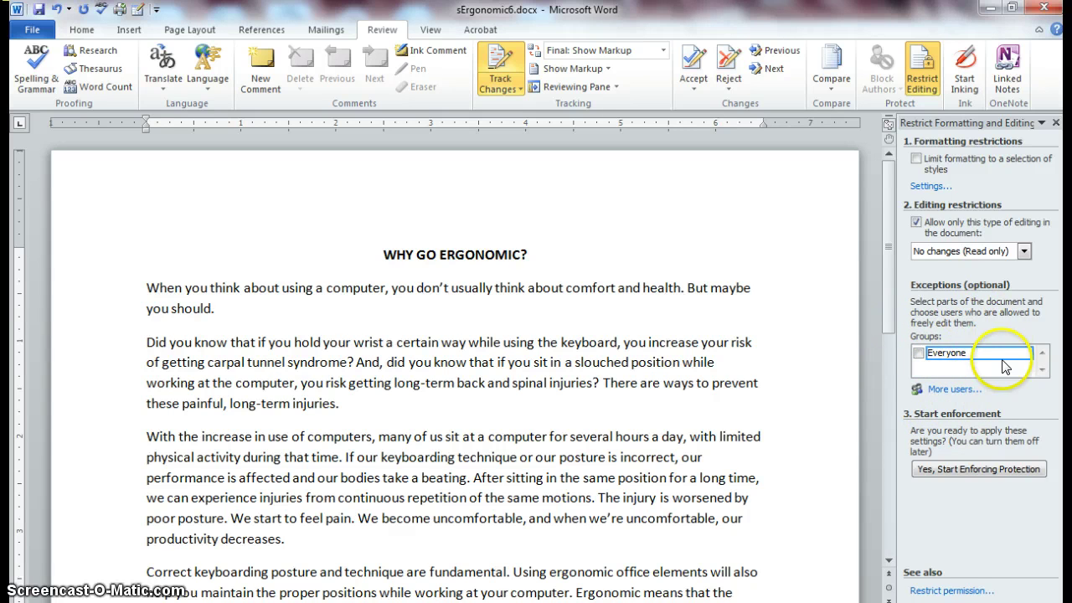
{"action": "left_click", "coordinate": [917, 353]}
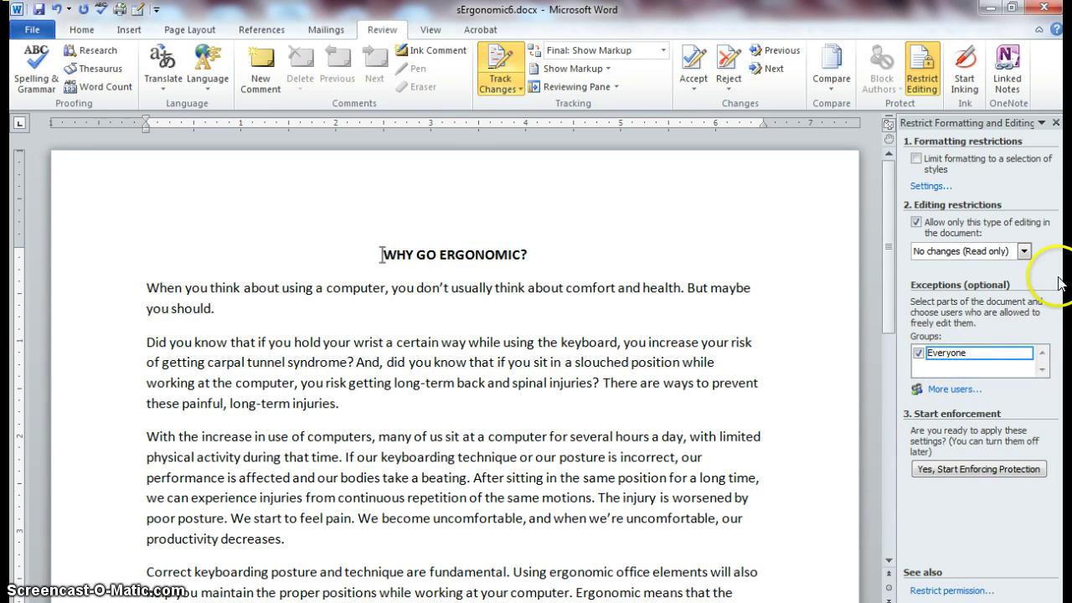
Select the first three body paragraphs and mark them editable by Everyone.
{"action": "scroll", "coordinate": [886, 293], "scroll_direction": "down", "scroll_amount": 2}
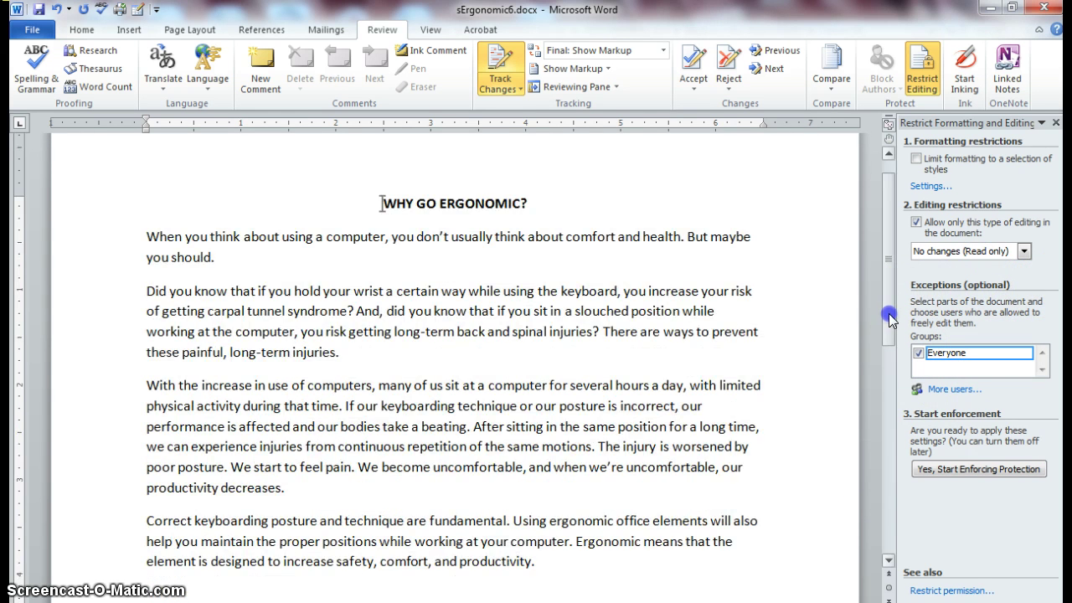
{"action": "left_click", "coordinate": [146, 214]}
{"action": "left_click_drag", "start_coordinate": [147, 216], "coordinate": [325, 466]}
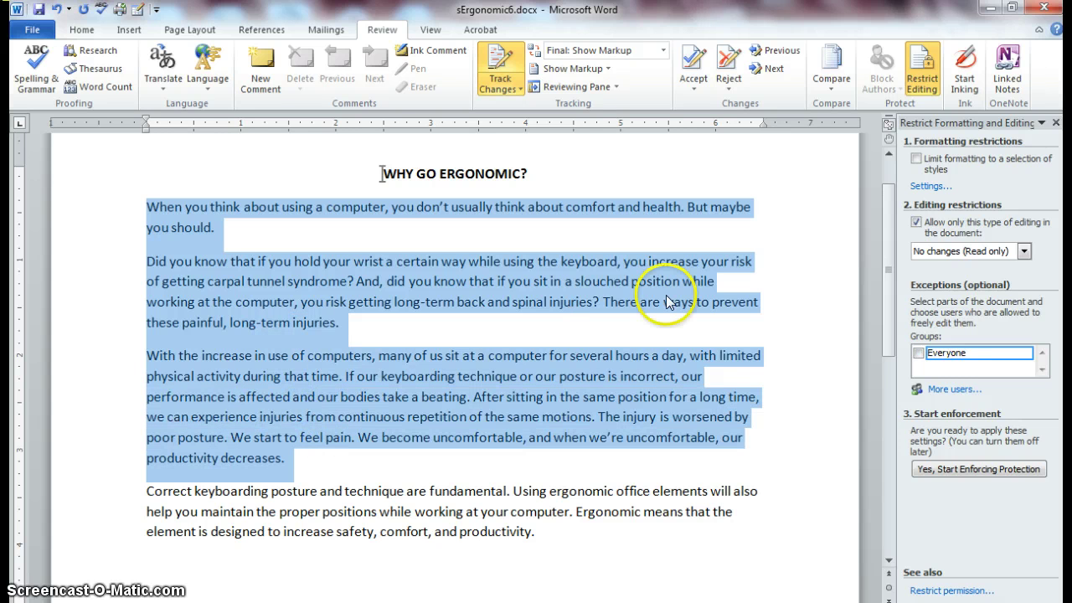
{"action": "left_click", "coordinate": [919, 354]}
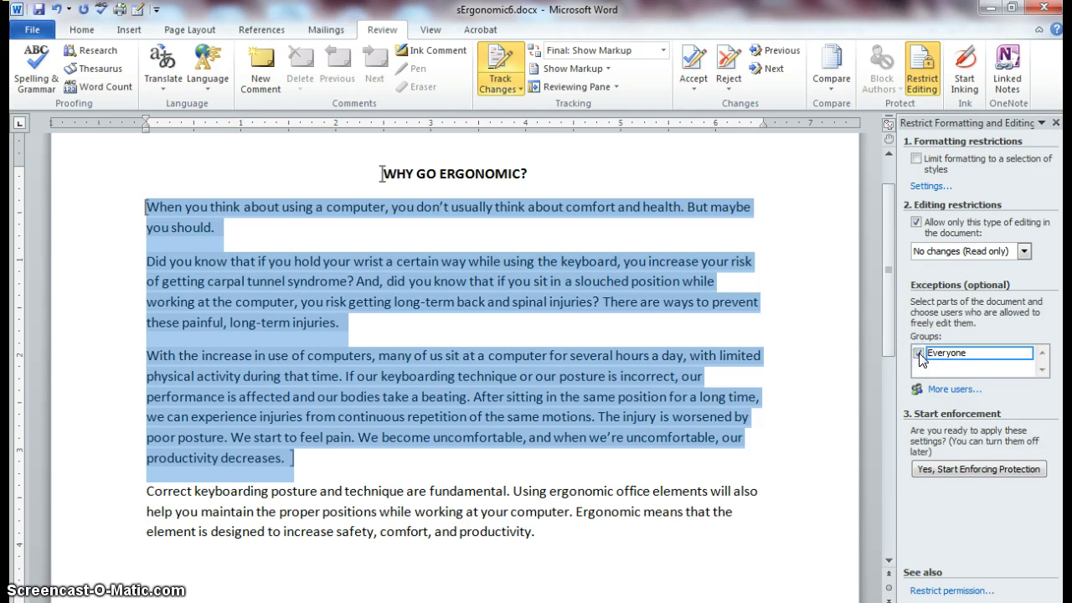
Deselect and test editing by removing stray spaces inside 'posture' and 'time'.
{"action": "scroll", "coordinate": [803, 527], "scroll_direction": "down", "scroll_amount": 1}
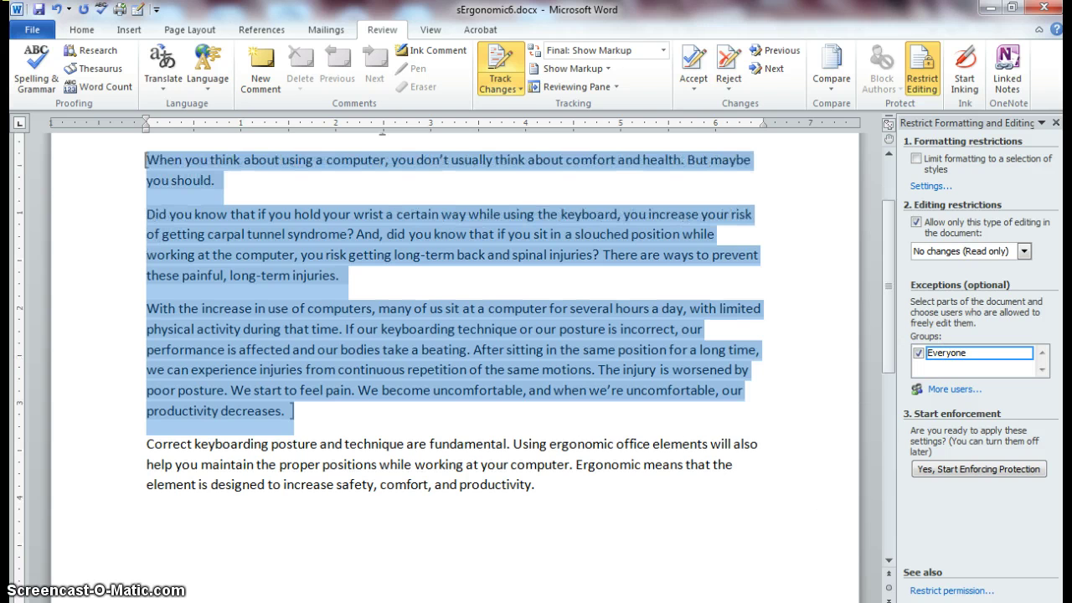
{"action": "left_click", "coordinate": [649, 530]}
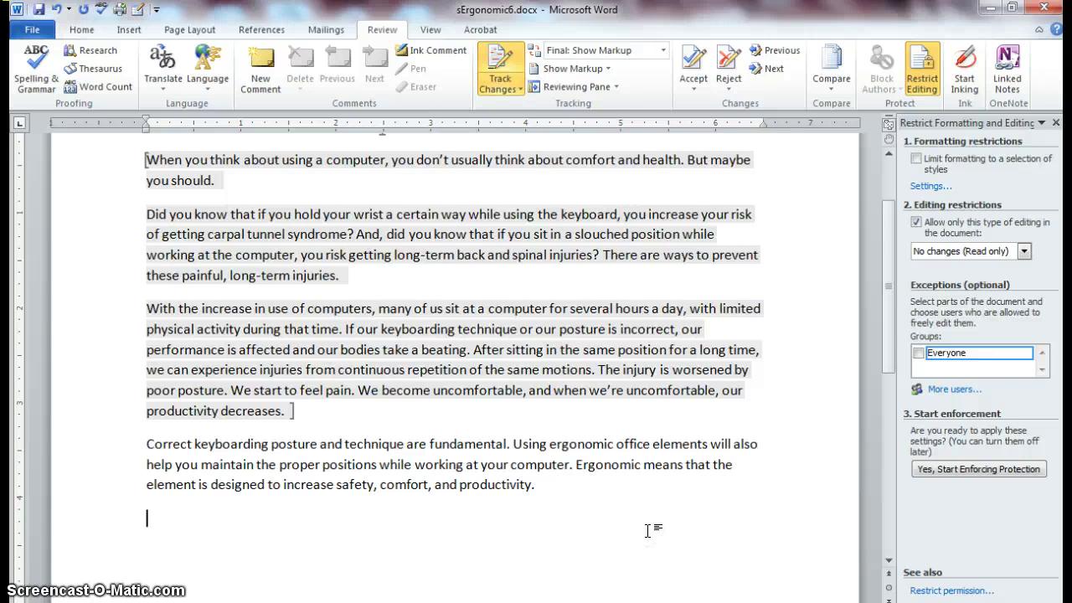
{"action": "left_click", "coordinate": [629, 537]}
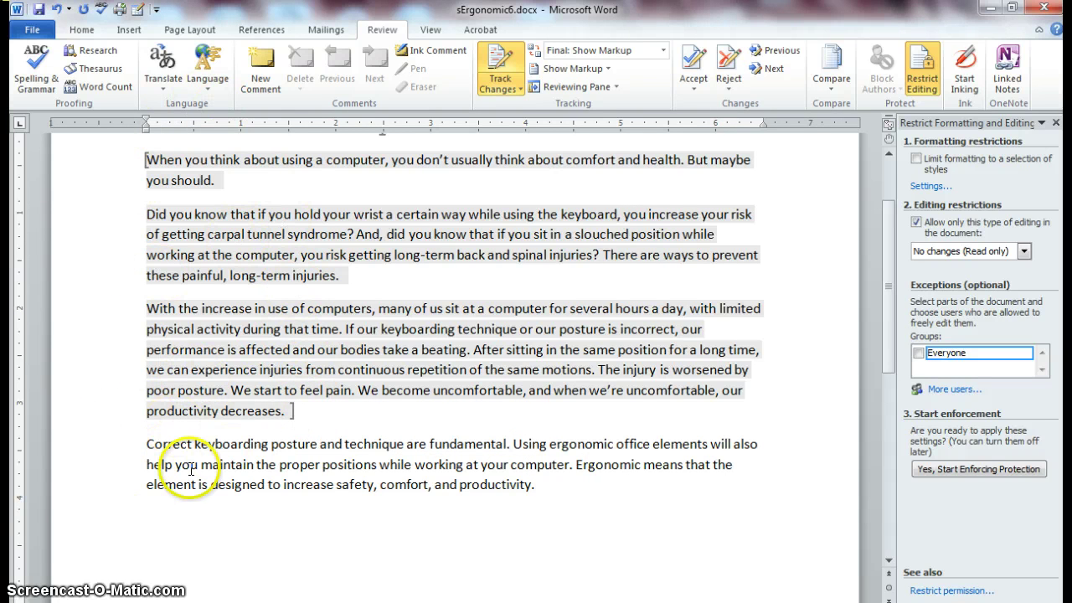
{"action": "left_click", "coordinate": [298, 445]}
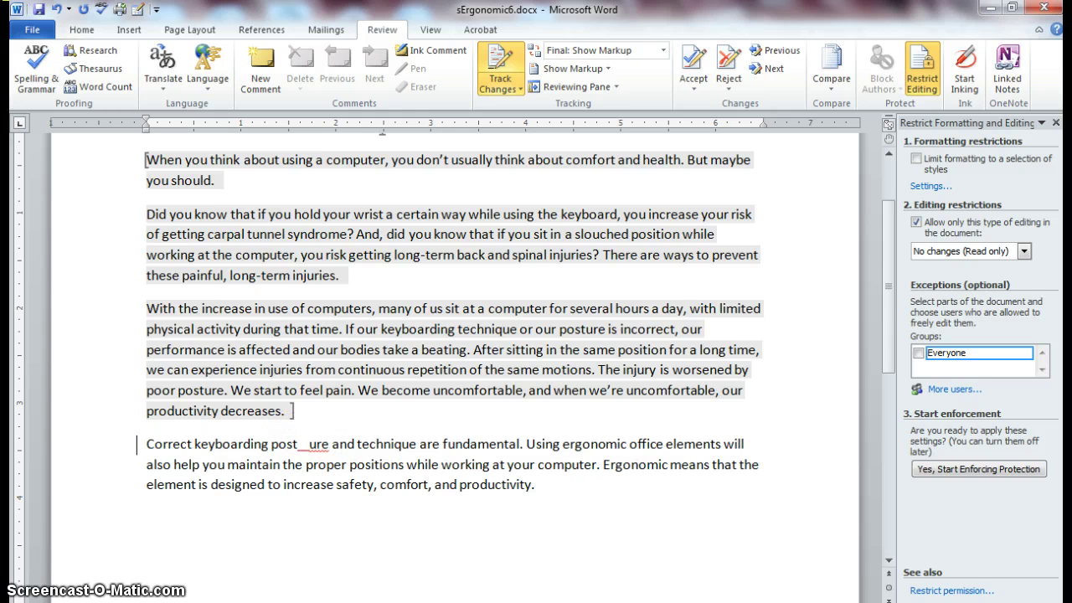
{"action": "key", "text": "BackSpace"}
{"action": "key", "text": "BackSpace"}
{"action": "key", "text": "BackSpace"}
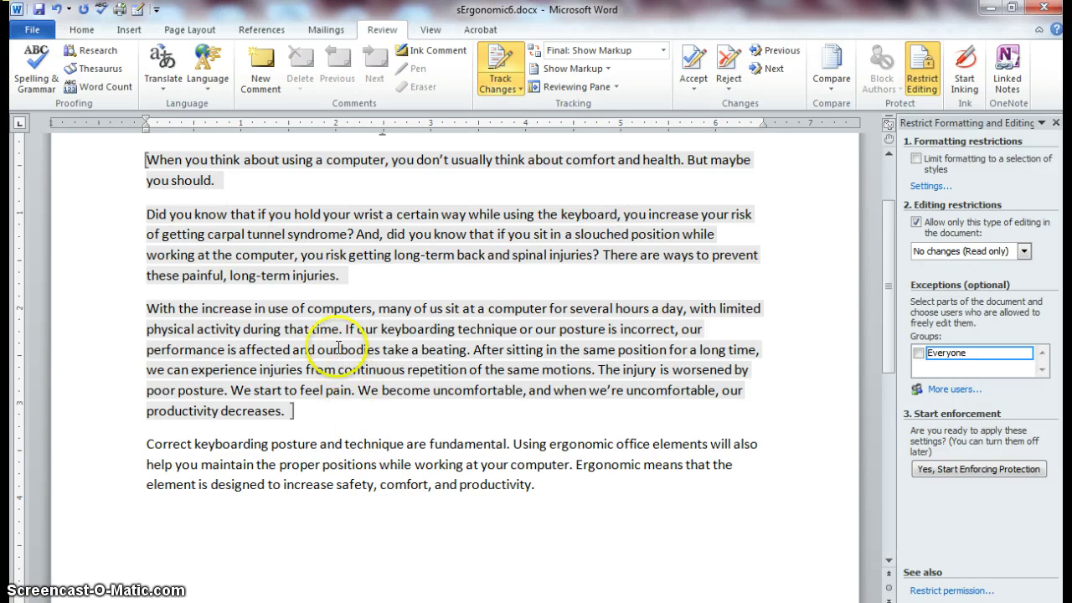
{"action": "left_click", "coordinate": [320, 328]}
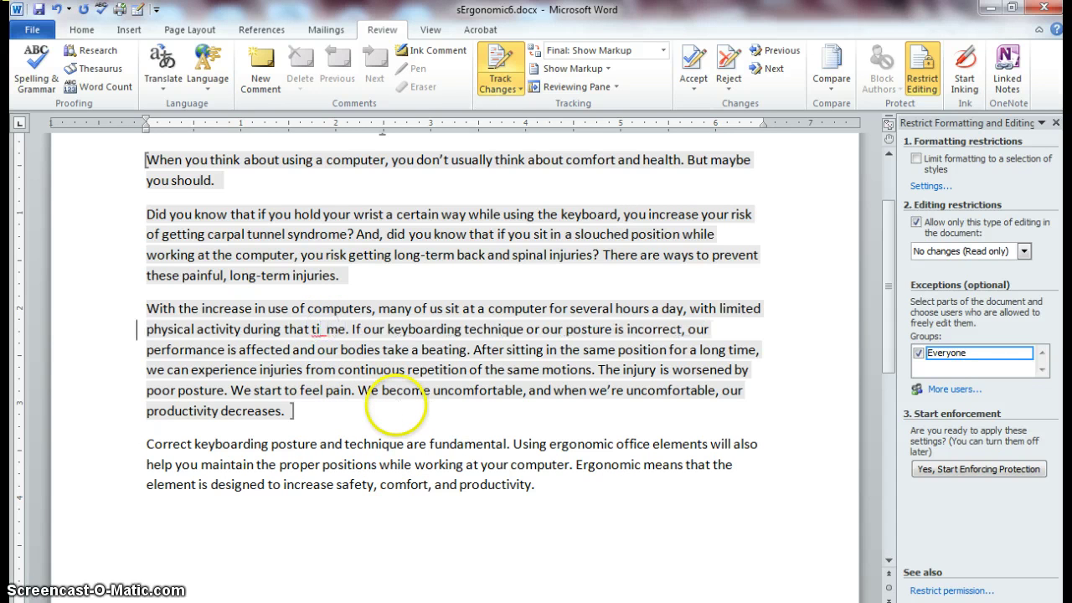
{"action": "key", "text": "BackSpace"}
{"action": "key", "text": "BackSpace"}
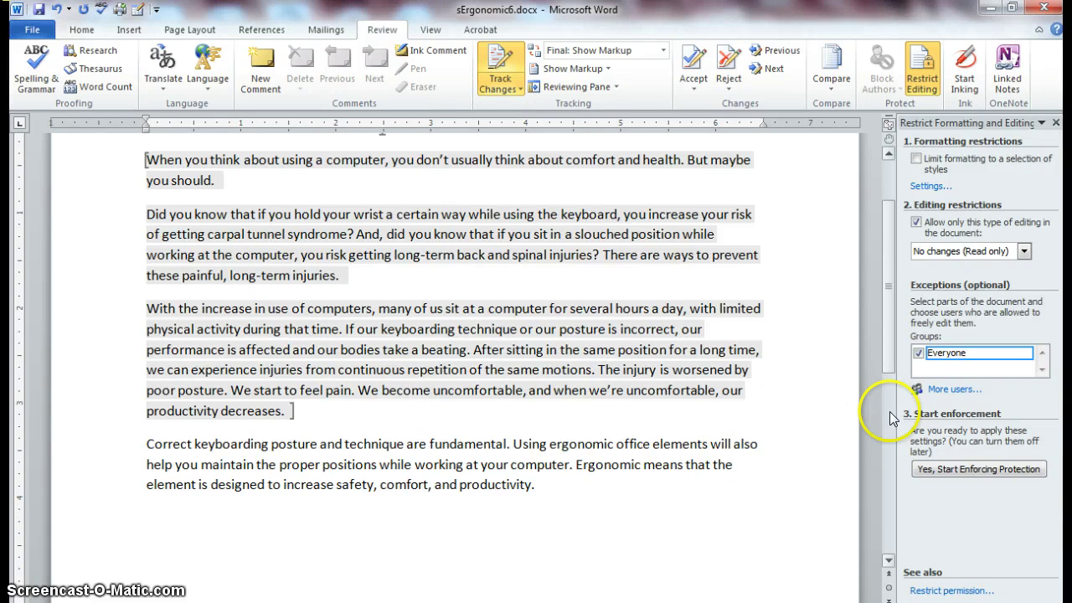
Clear the Everyone exception and place the cursor after 'productivity decreases.'.
{"action": "left_click", "coordinate": [918, 354]}
{"action": "left_click", "coordinate": [820, 473]}
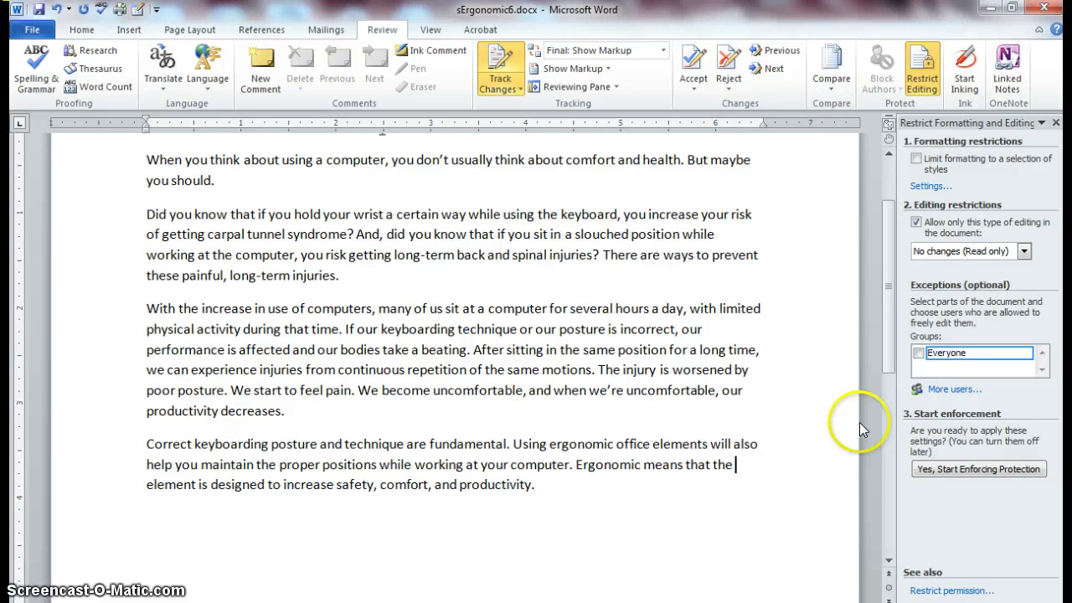
{"action": "left_click", "coordinate": [290, 410]}
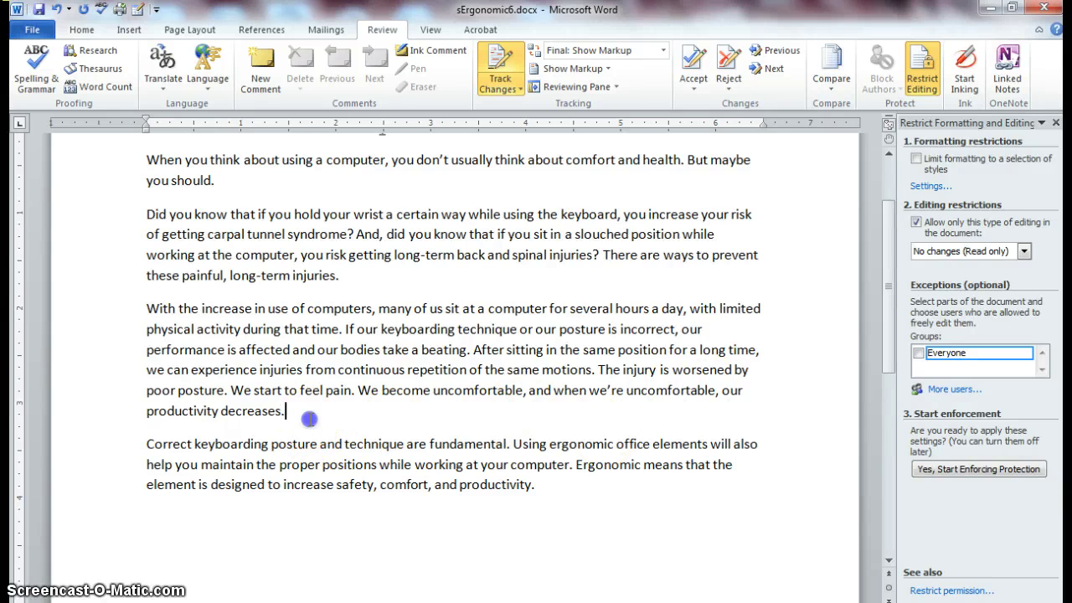
Reselect the first three paragraphs, grant Everyone editing, and bring up Start Enforcing Protection.
{"action": "left_click", "coordinate": [157, 227], "text": "shift"}
{"action": "left_click_drag", "start_coordinate": [158, 226], "coordinate": [144, 166]}
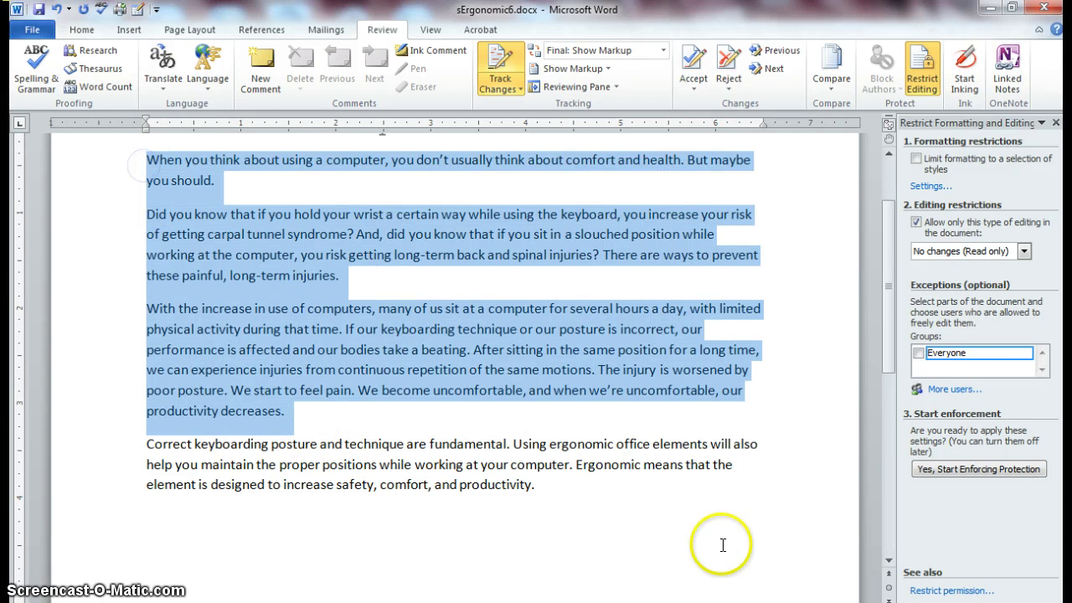
{"action": "left_click", "coordinate": [918, 353]}
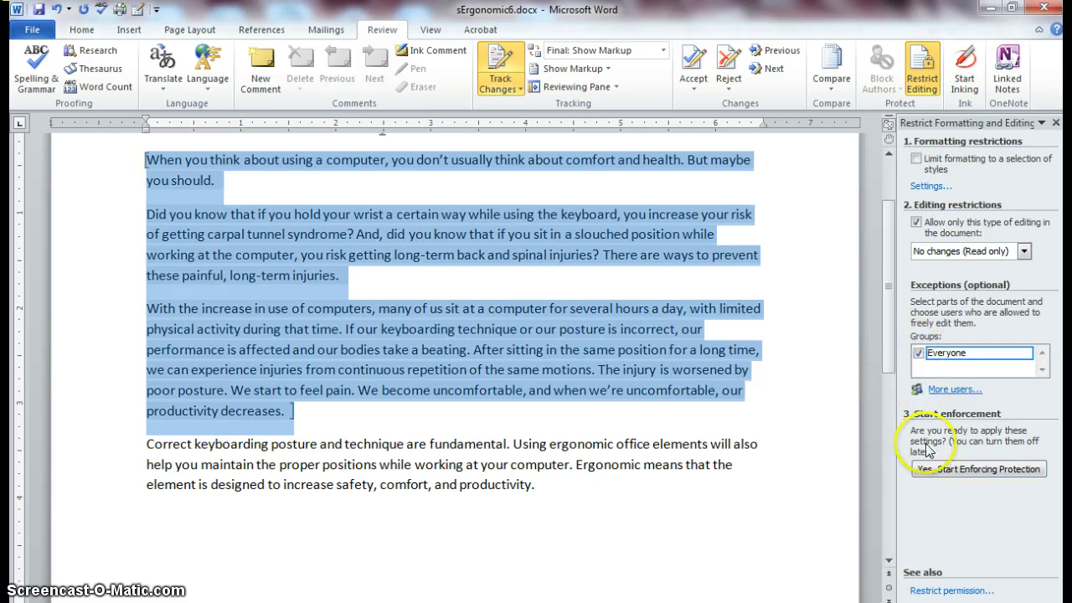
{"action": "left_click", "coordinate": [938, 531]}
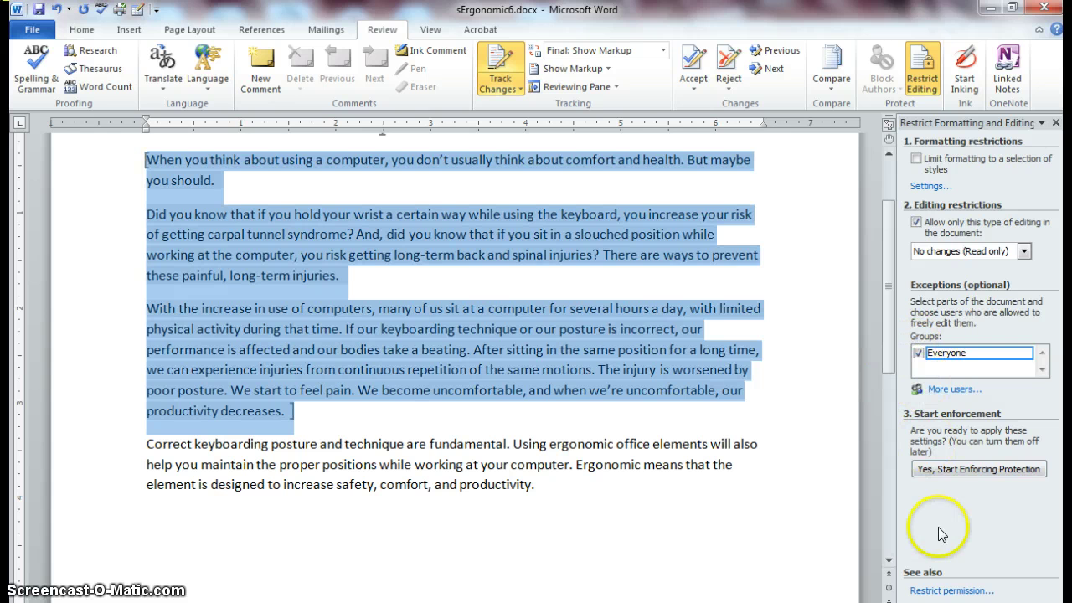
{"action": "left_click", "coordinate": [955, 467]}
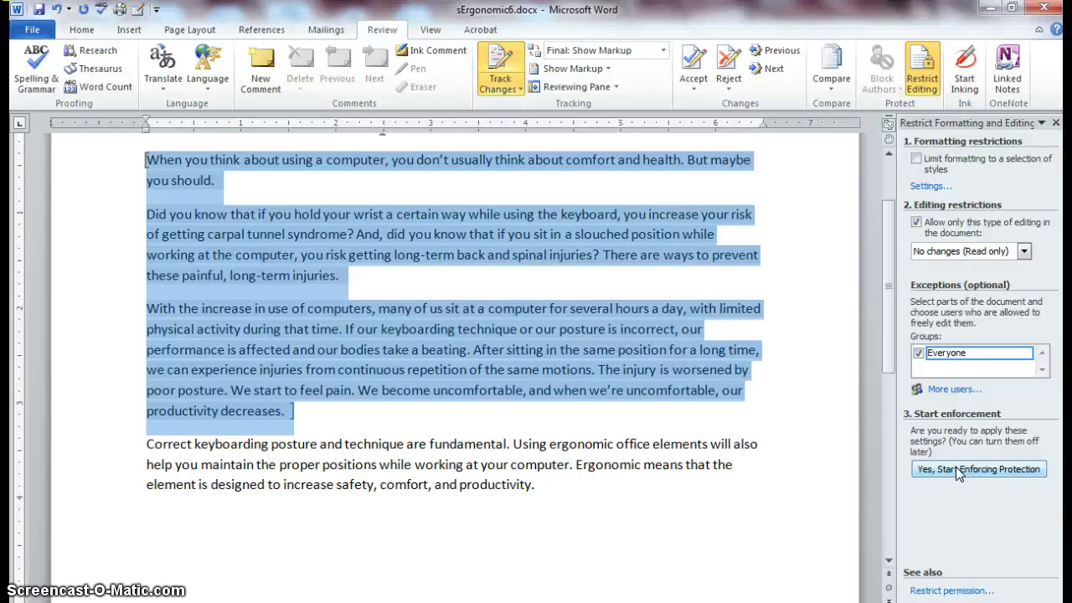
Enforce protection, entering the new password and confirming it in the second field.
{"action": "left_click", "coordinate": [955, 468]}
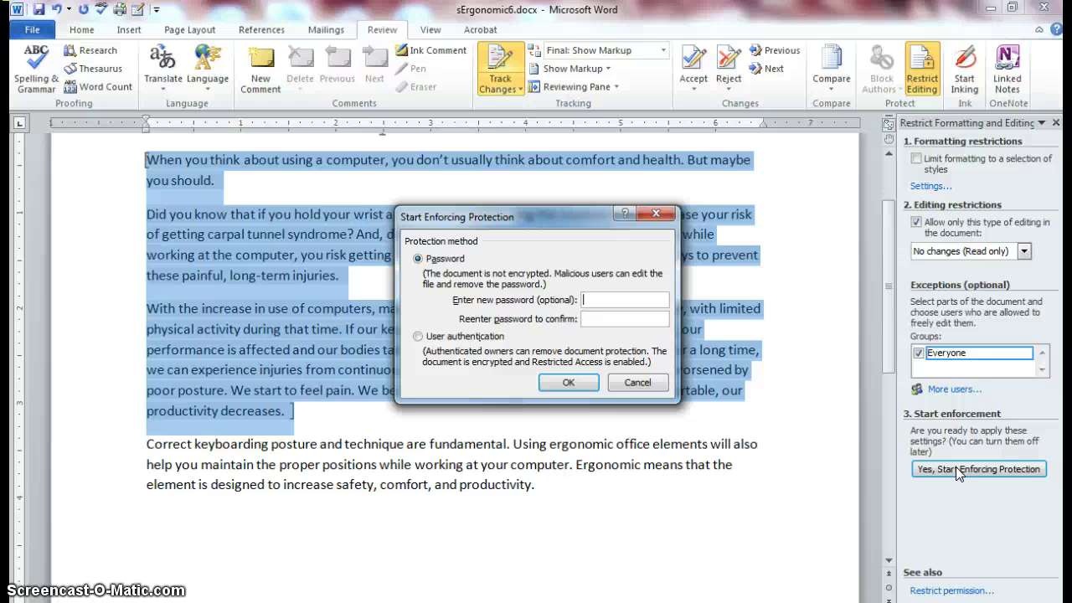
{"action": "type", "text": "aaaaaaaaaaa"}
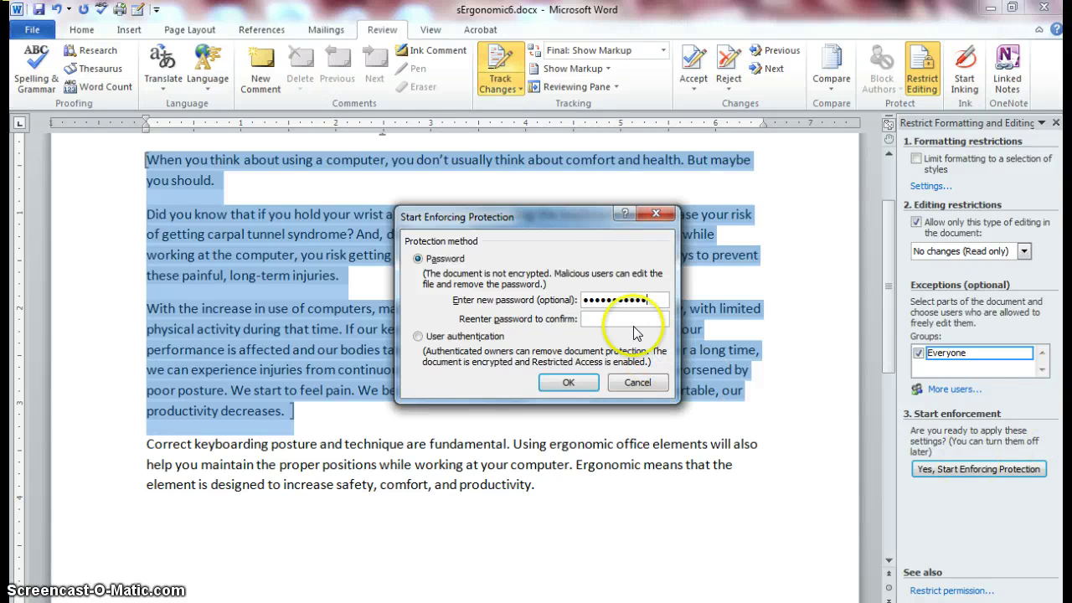
{"action": "left_click", "coordinate": [603, 319]}
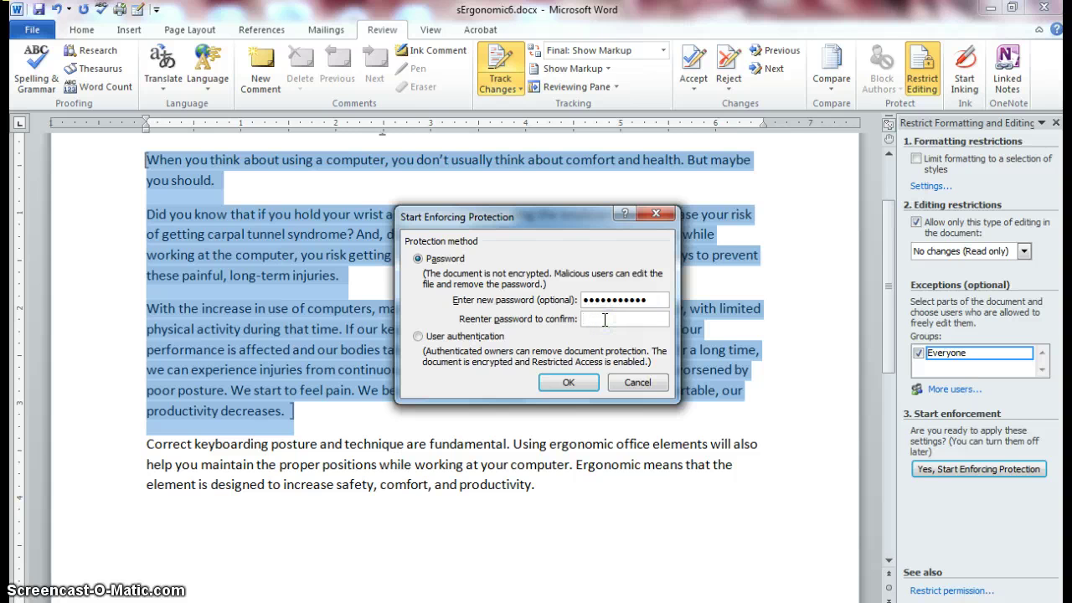
{"action": "type", "text": "pas"}
{"action": "type", "text": "aaaaaaaa"}
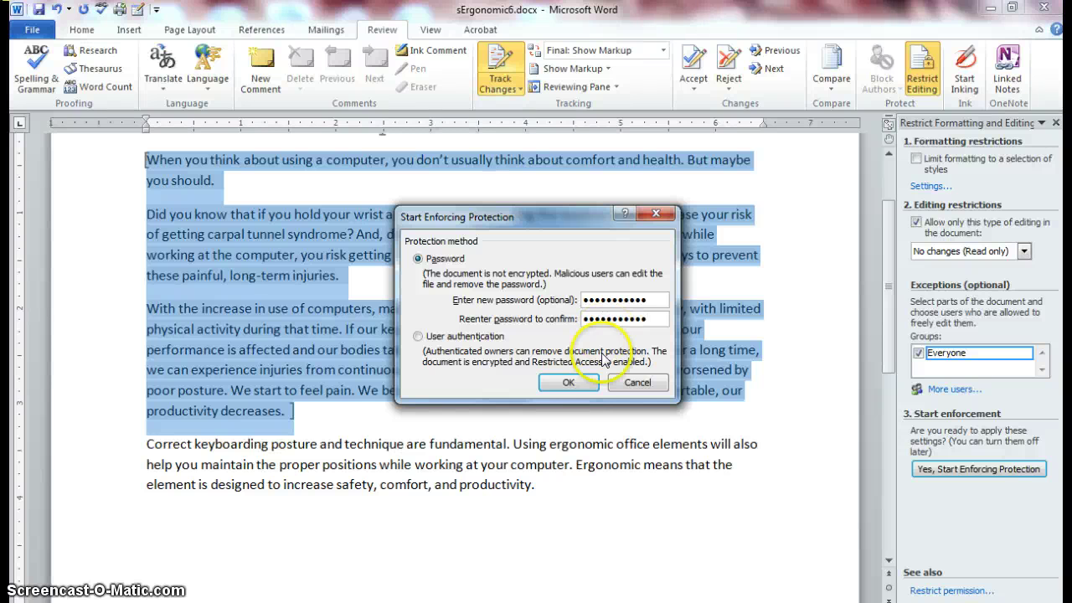
{"action": "left_click", "coordinate": [567, 384]}
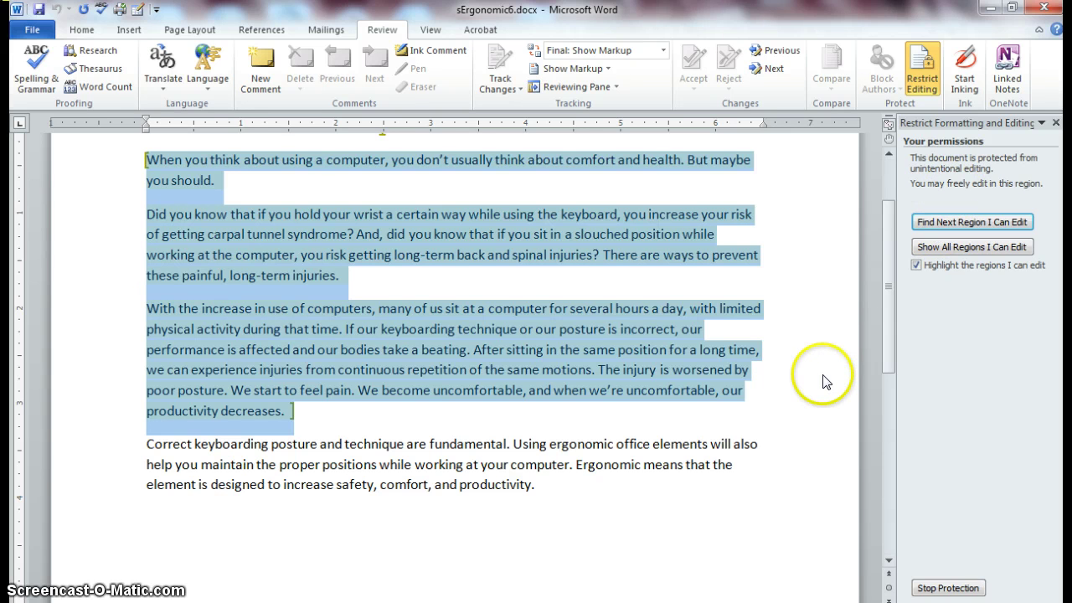
Deselect and click into the fourth paragraph to confirm it is view-only.
{"action": "left_click", "coordinate": [722, 558]}
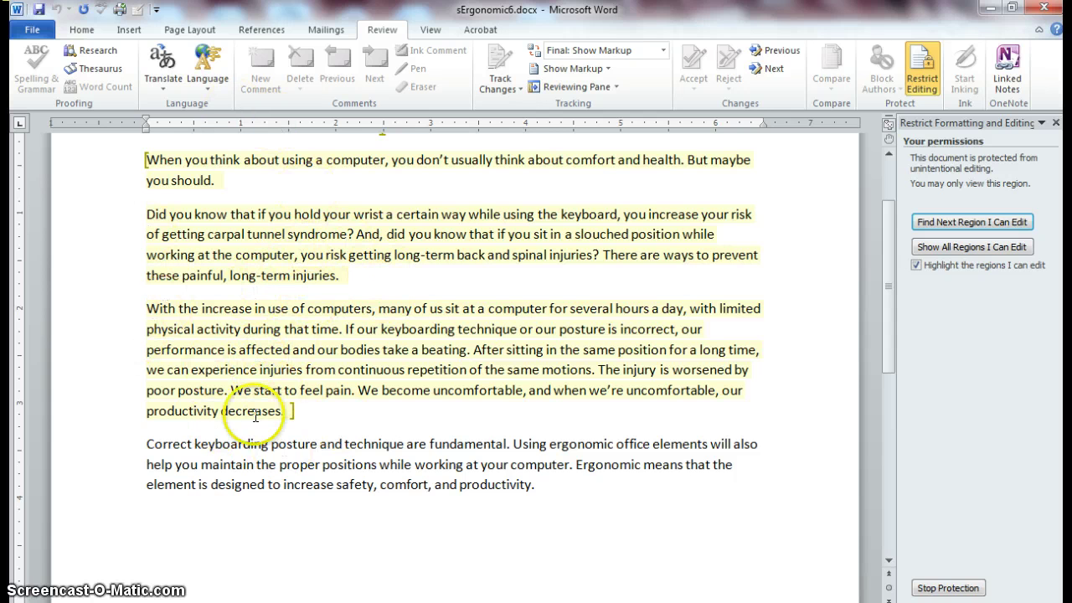
{"action": "left_click", "coordinate": [279, 442]}
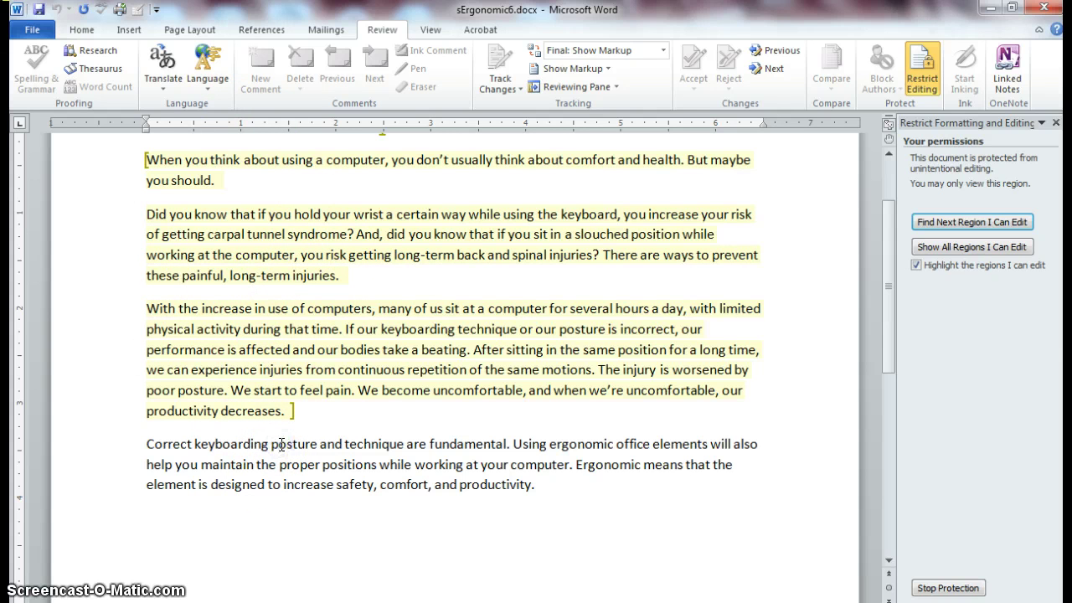
{"action": "left_click", "coordinate": [379, 447]}
{"action": "left_click", "coordinate": [404, 458]}
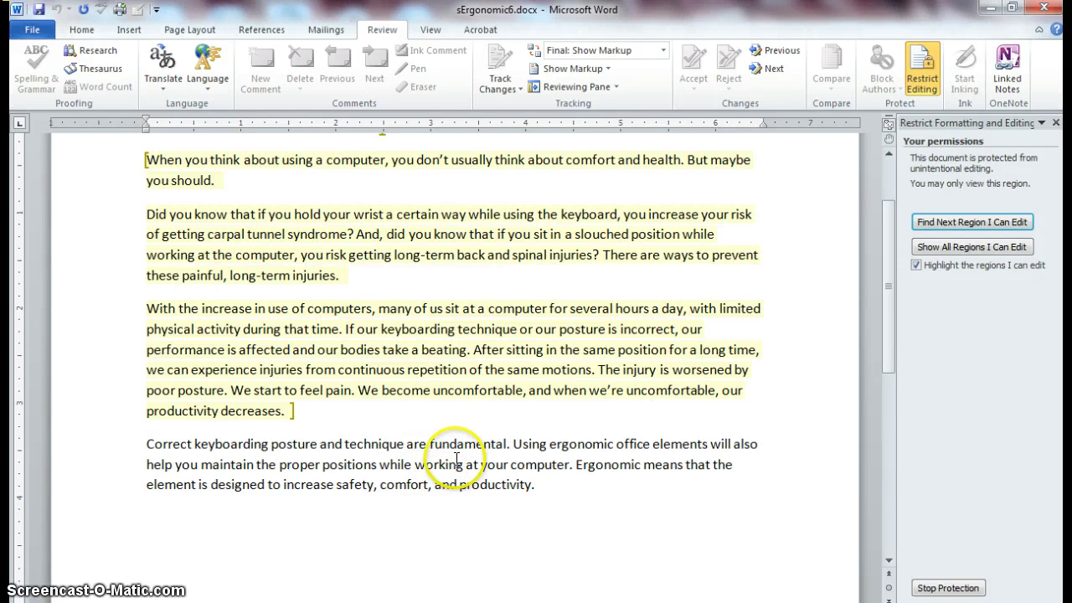
{"action": "left_click", "coordinate": [294, 444]}
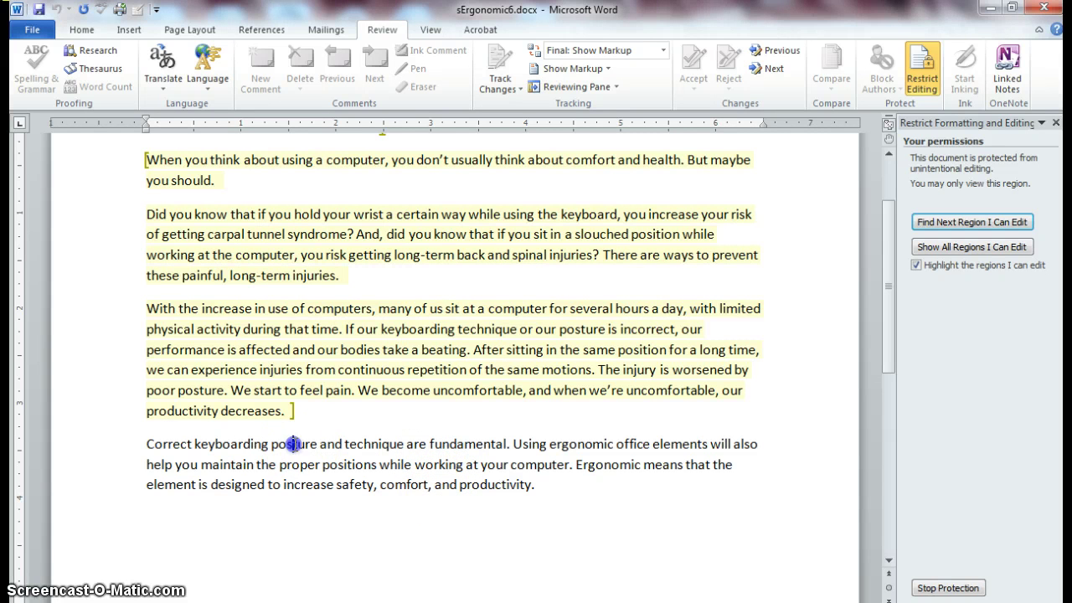
{"action": "left_click", "coordinate": [294, 445]}
{"action": "left_click", "coordinate": [266, 369]}
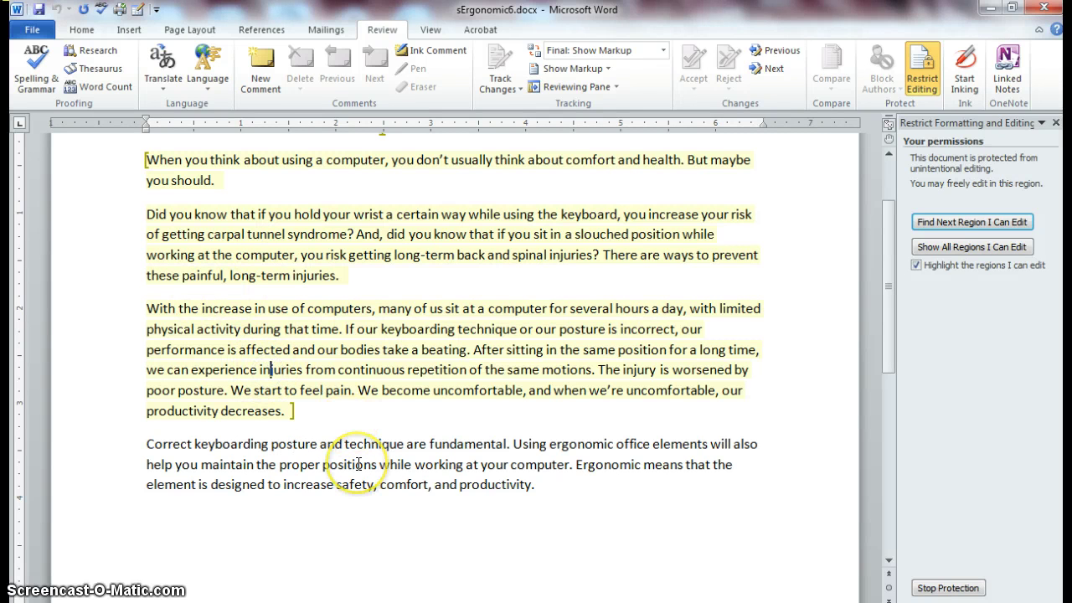
{"action": "key", "text": "BackSpace"}
{"action": "key", "text": "Right"}
{"action": "key", "text": "Right"}
{"action": "key", "text": "Right"}
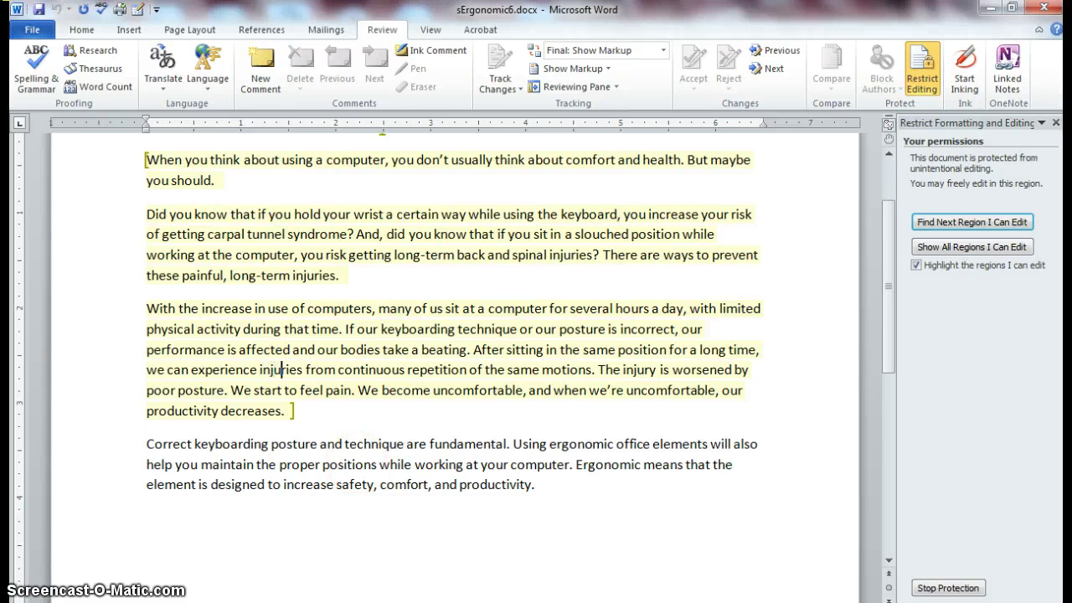
{"action": "key", "text": "Right"}
{"action": "key", "text": "Right"}
{"action": "key", "text": "Right"}
{"action": "type", "text": "to"}
{"action": "key", "text": "ctrl+z"}
Choose Stop Protection to bring up the Unprotect Document password prompt.
{"action": "left_click", "coordinate": [938, 590]}
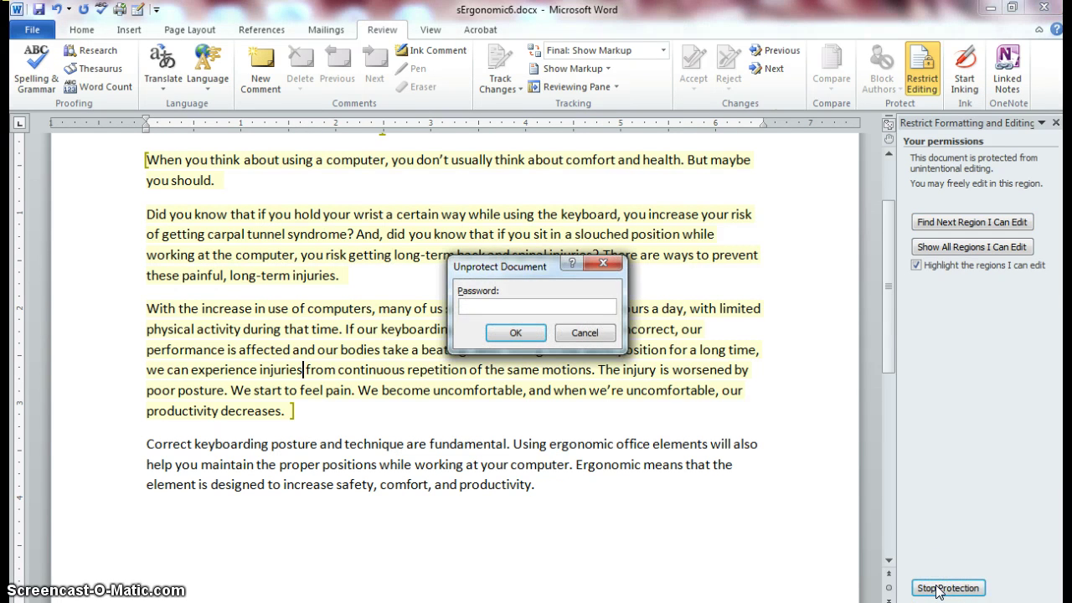